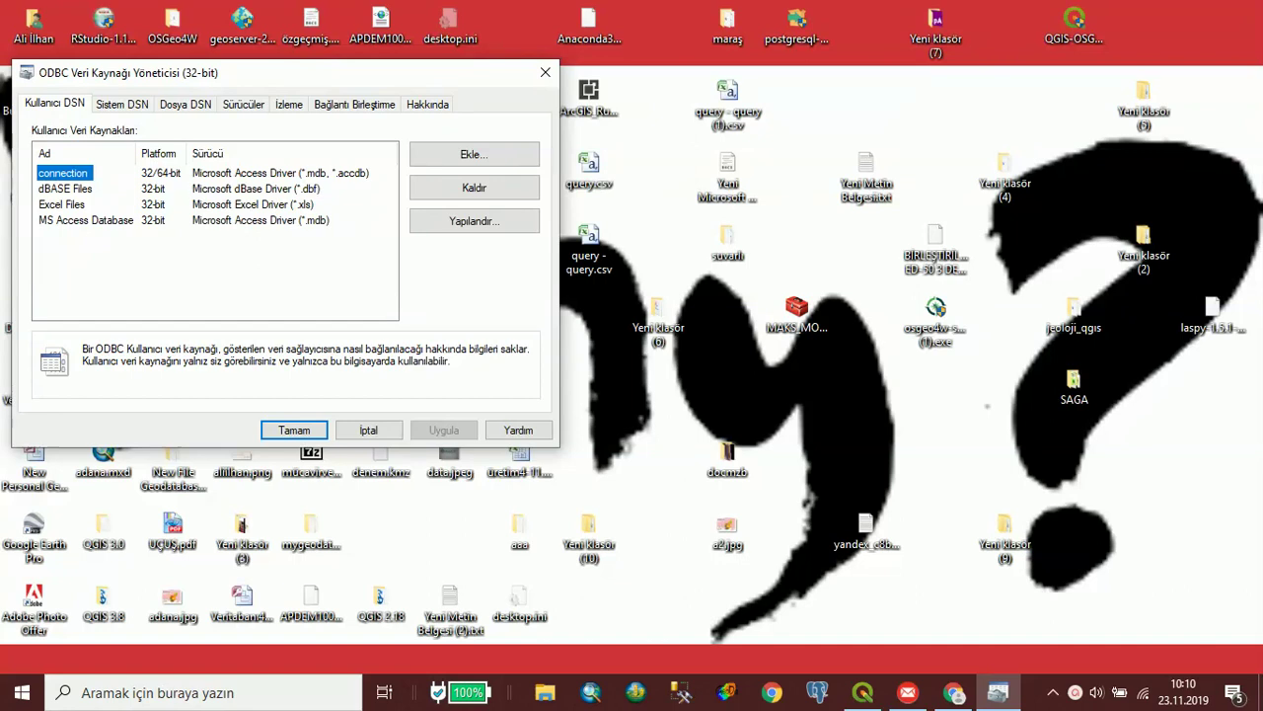
Step: Start adding a new data source on the ODBC administrator's User DSN tab
left_click(176, 691)
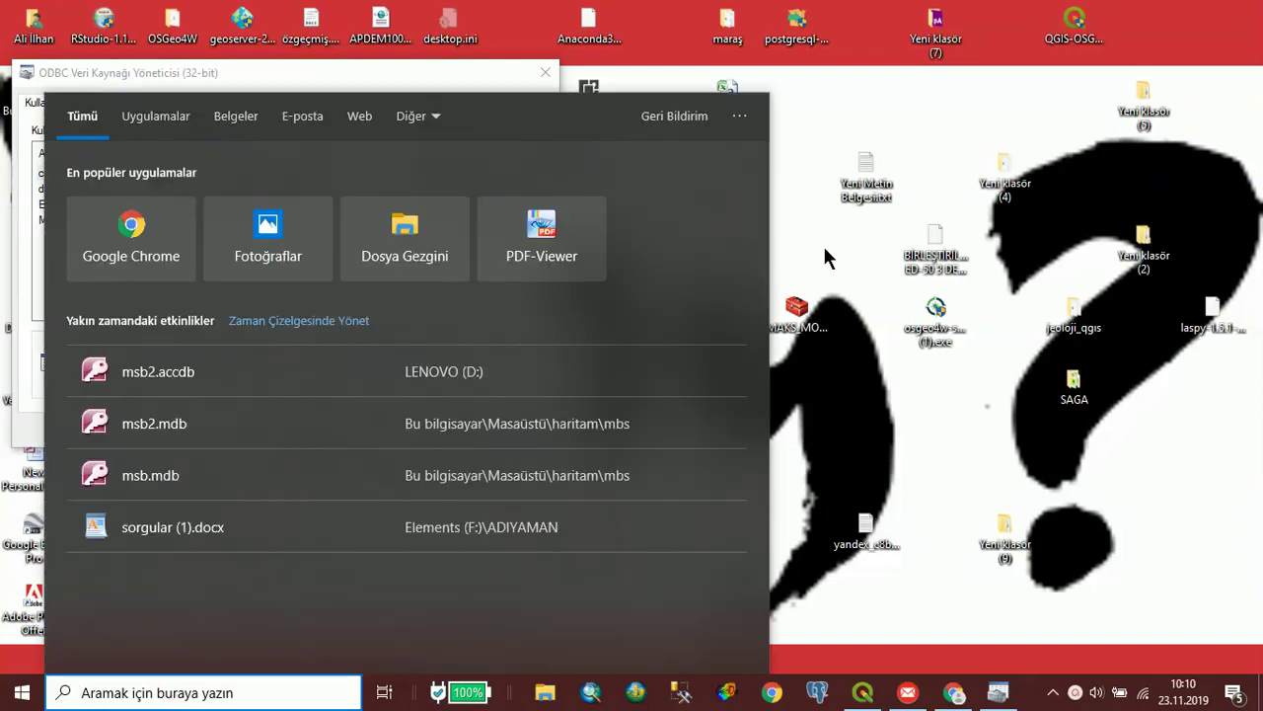
left_click(824, 246)
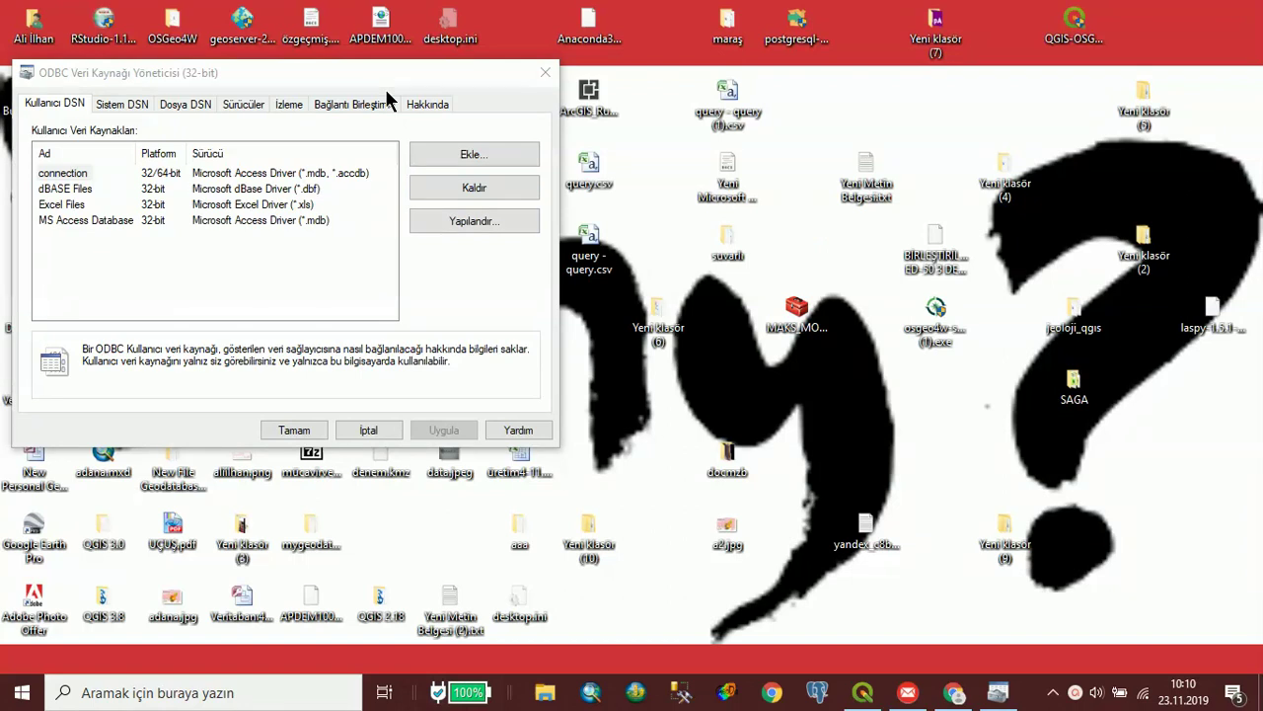
left_click(89, 191)
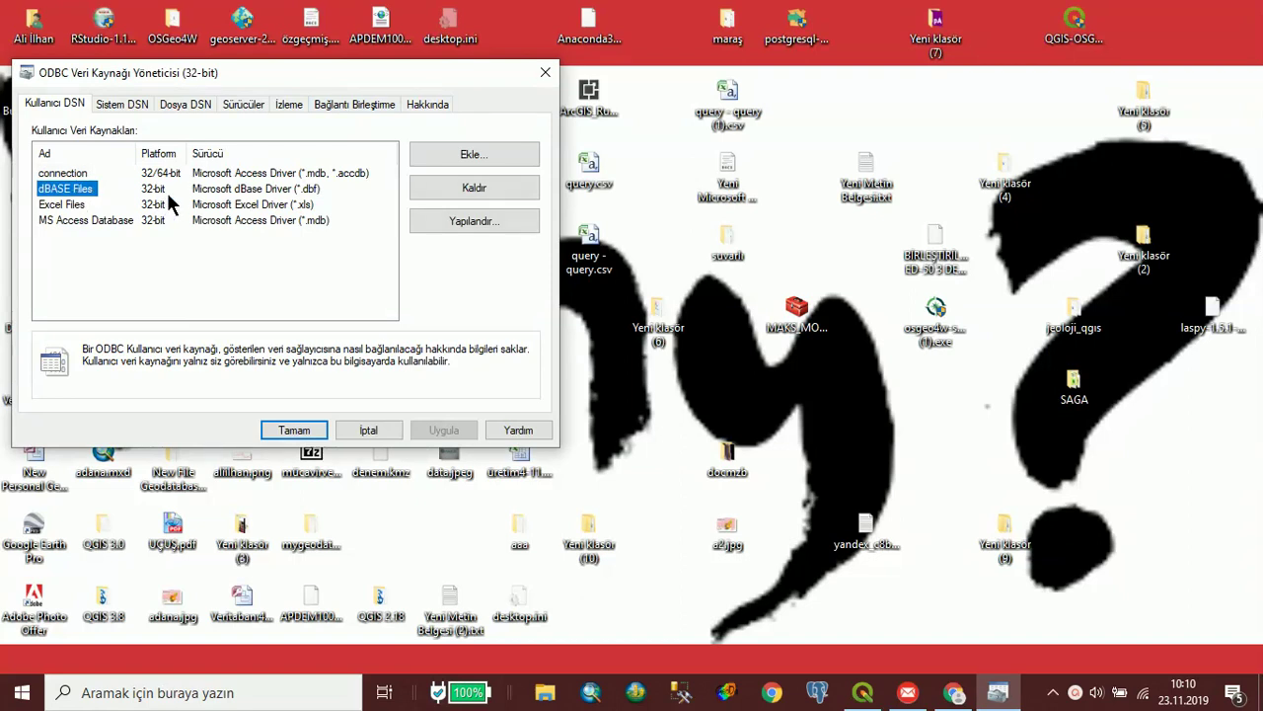
left_click(491, 158)
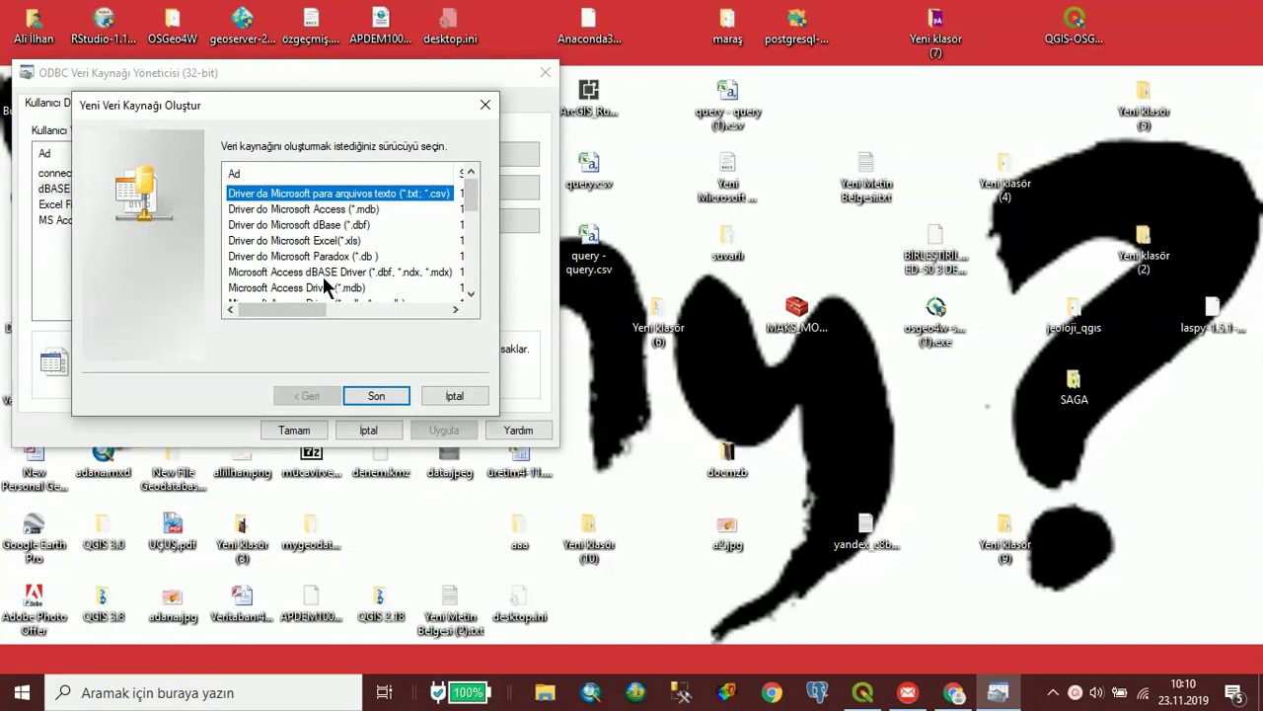
Step: Select the Microsoft Access Driver (*.mdb, *.accdb) and confirm it to reach Access setup
scroll(332, 302, "down", 1)
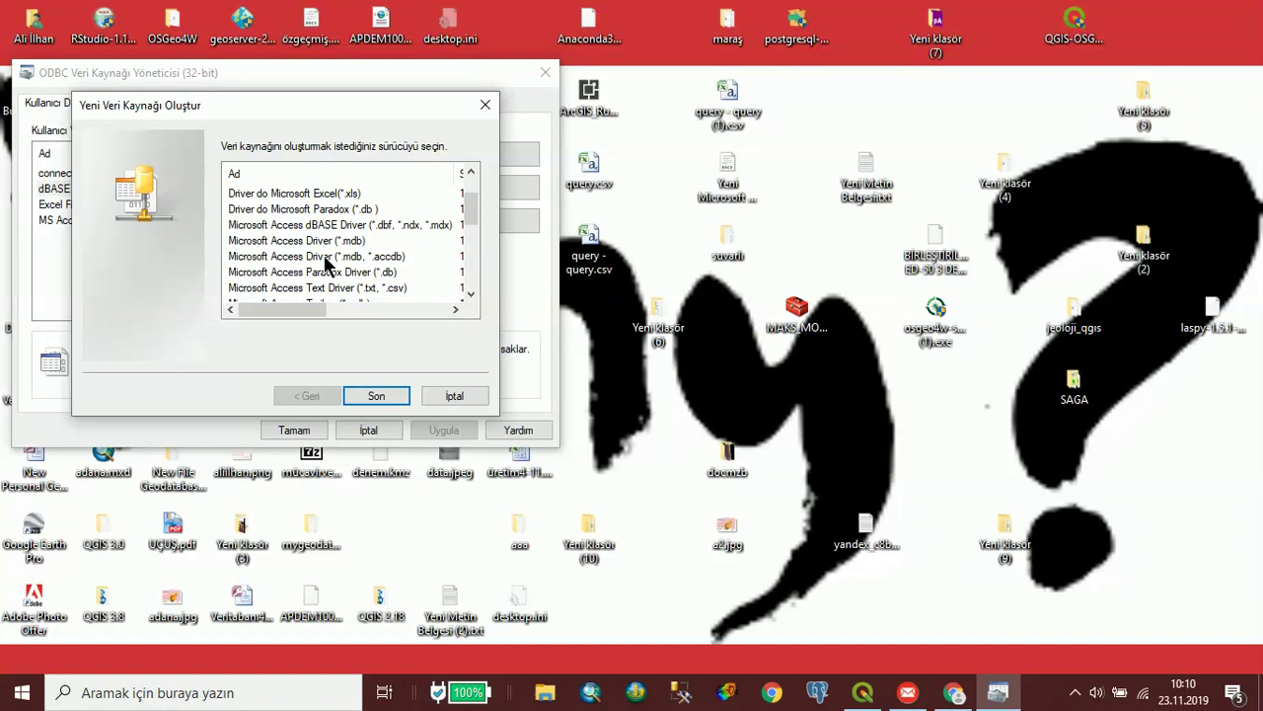
left_click(326, 259)
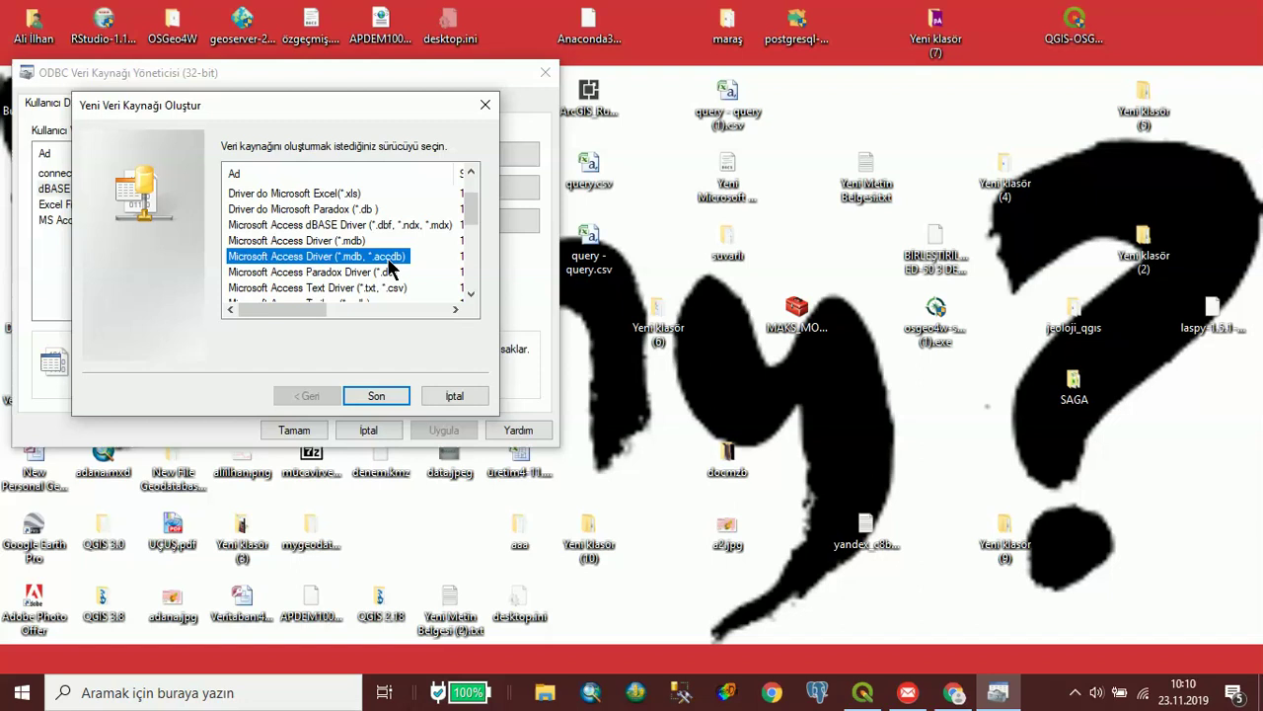
left_click(378, 396)
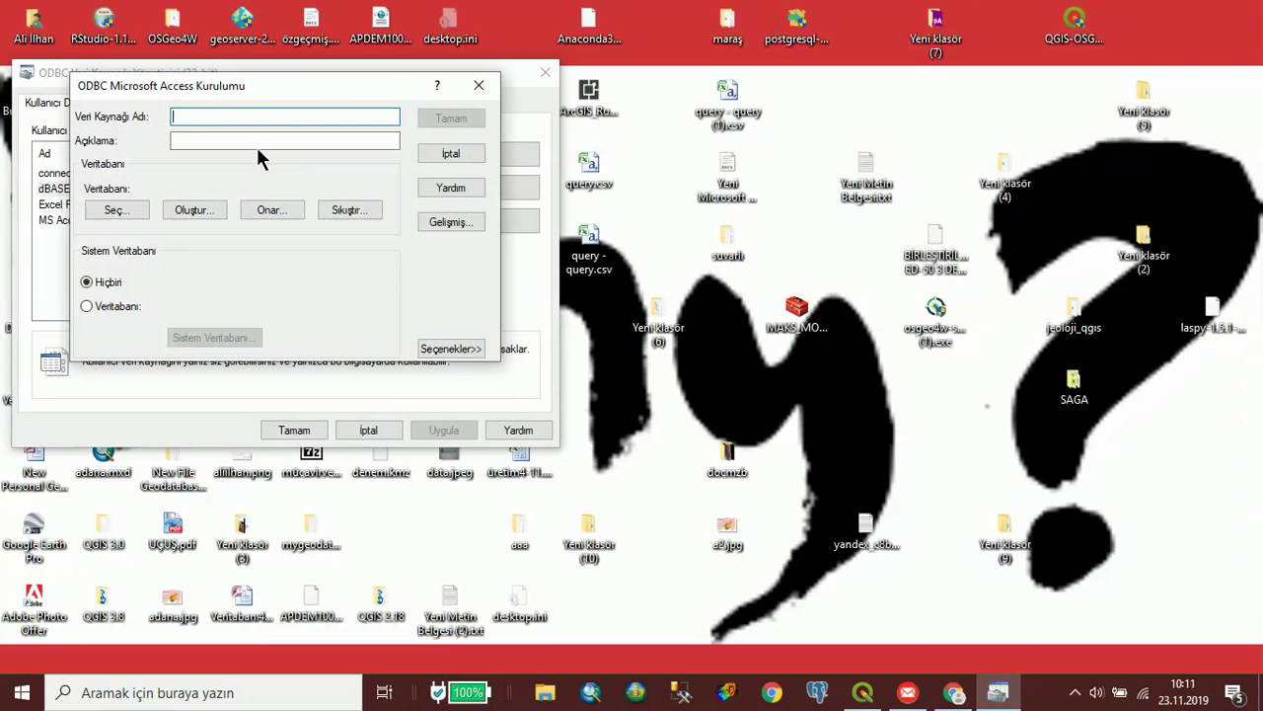
Step: Enter 'trial' as the Access data source name
type("tria")
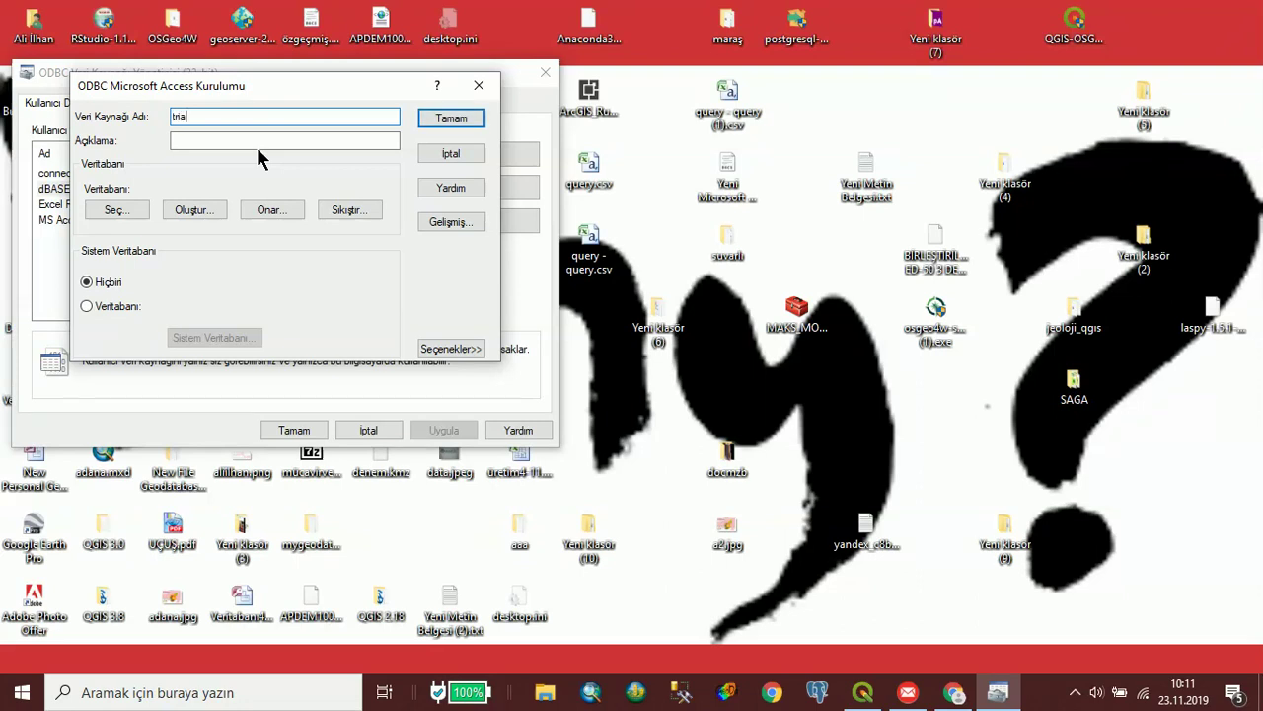
type("l")
Step: Open the database file picker and switch it to drive D
left_click(118, 212)
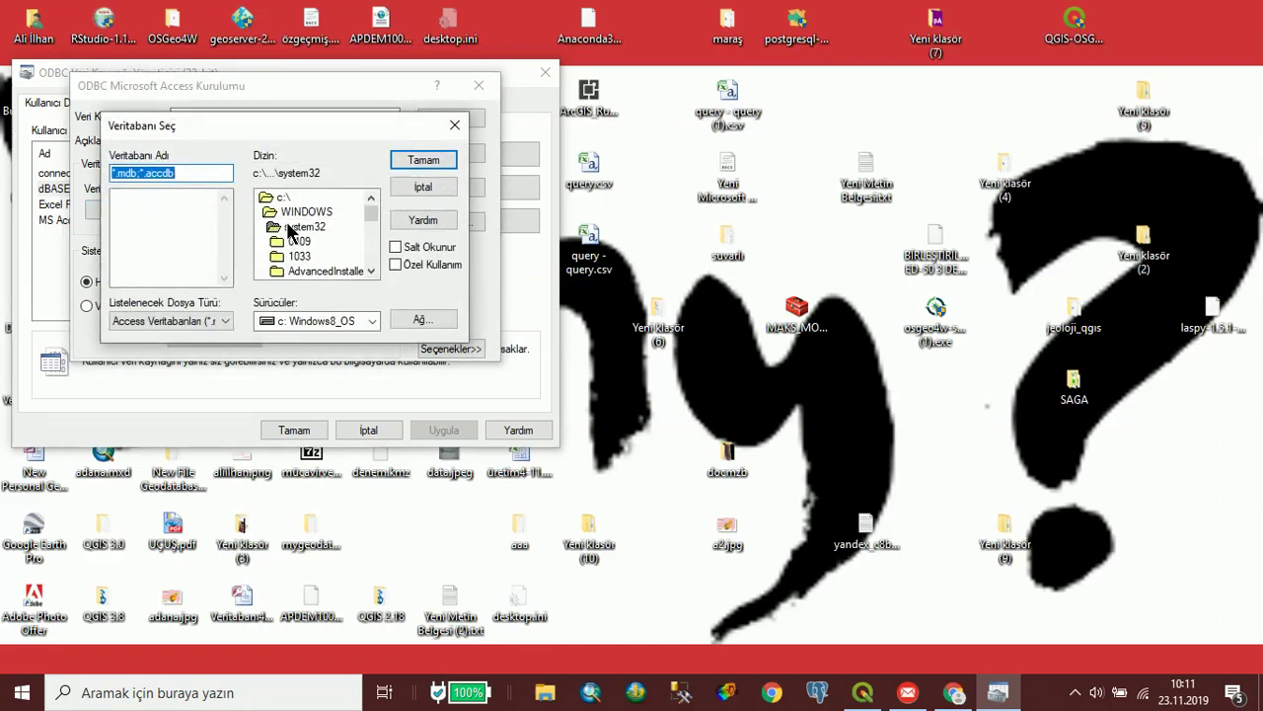
double_click(277, 200)
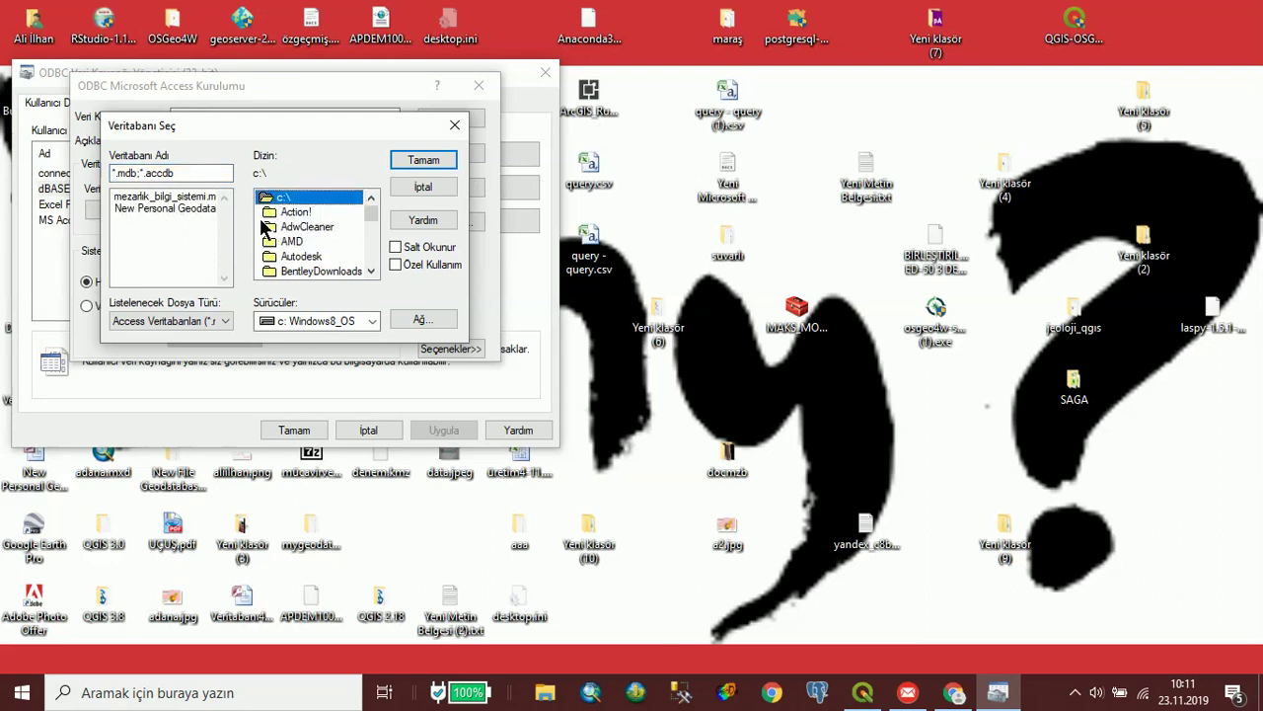
scroll(370, 232, "down", 5)
scroll(370, 237, "up", 3)
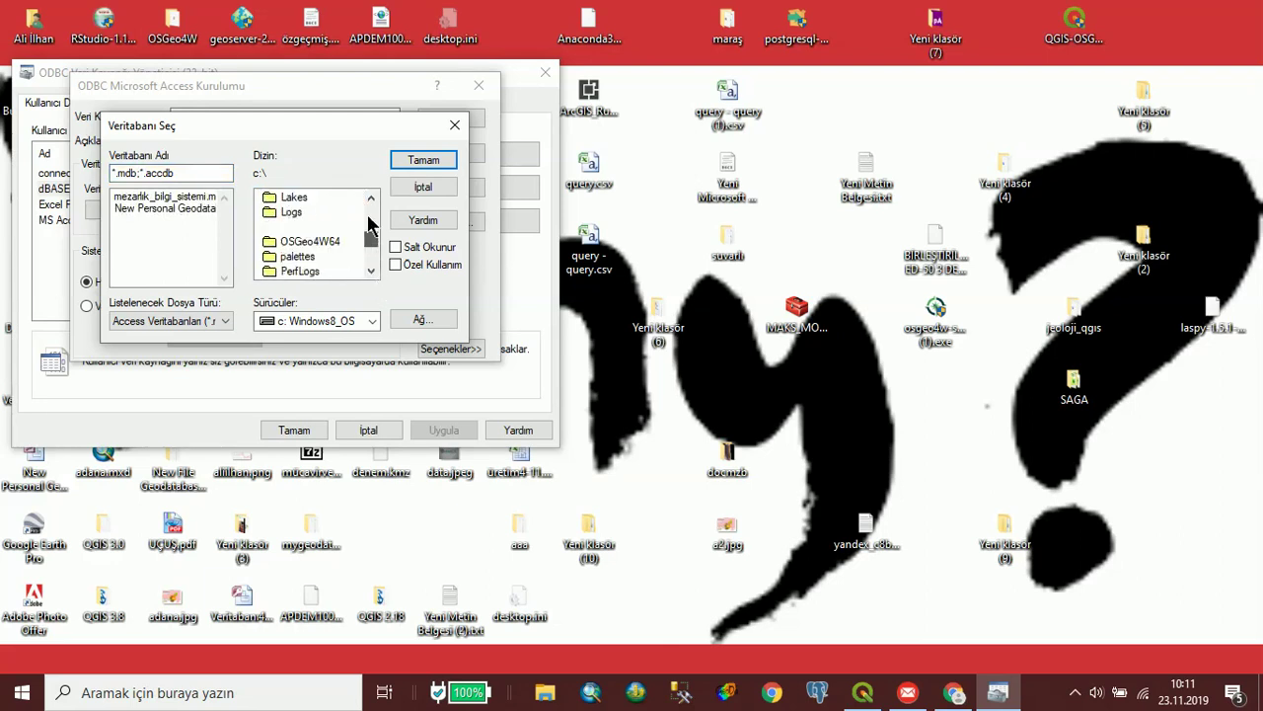
scroll(370, 237, "up", 3)
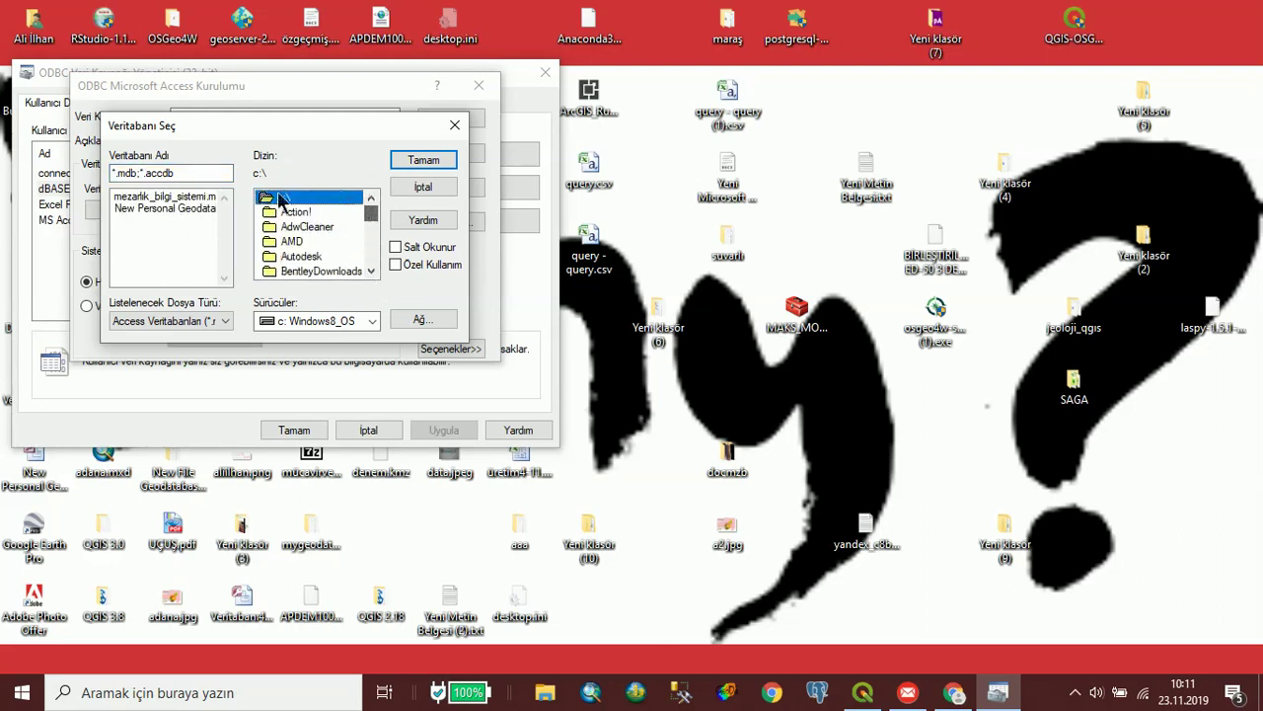
left_click(372, 320)
left_click(324, 361)
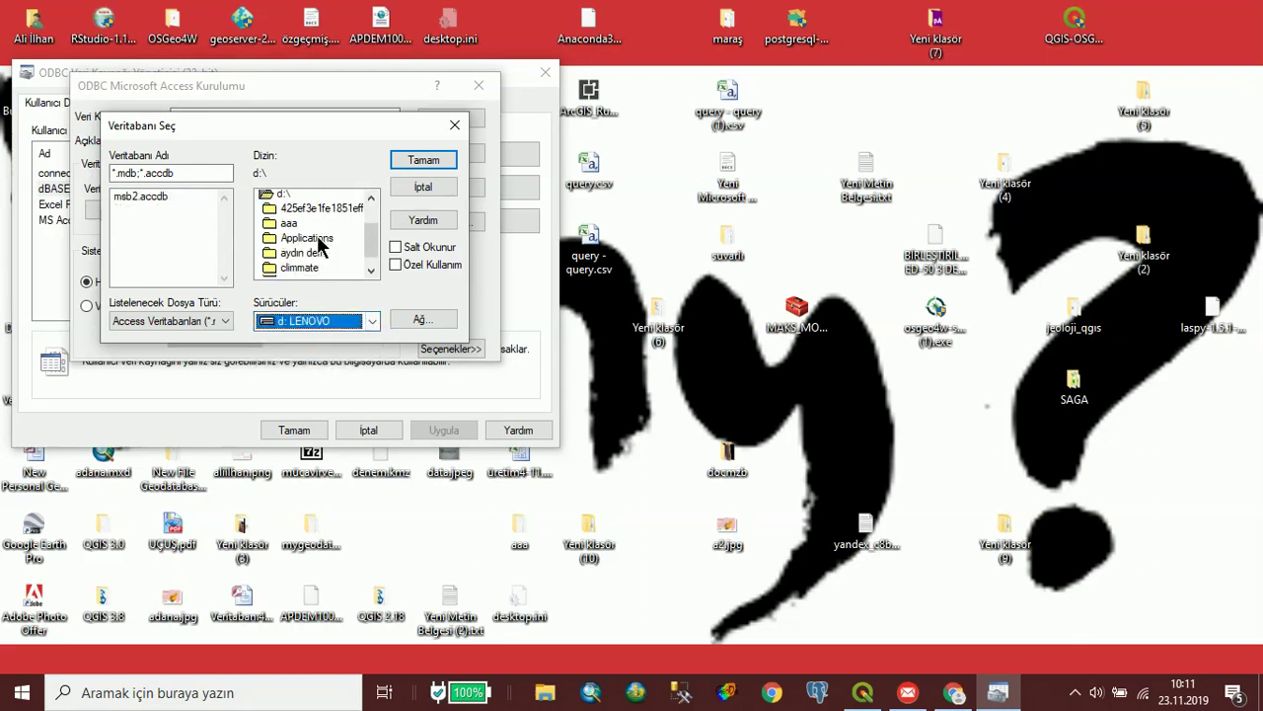
Step: Select msb2.accdb in D:\ as the trial source's database
scroll(341, 246, "down", 2)
scroll(373, 254, "up", 3)
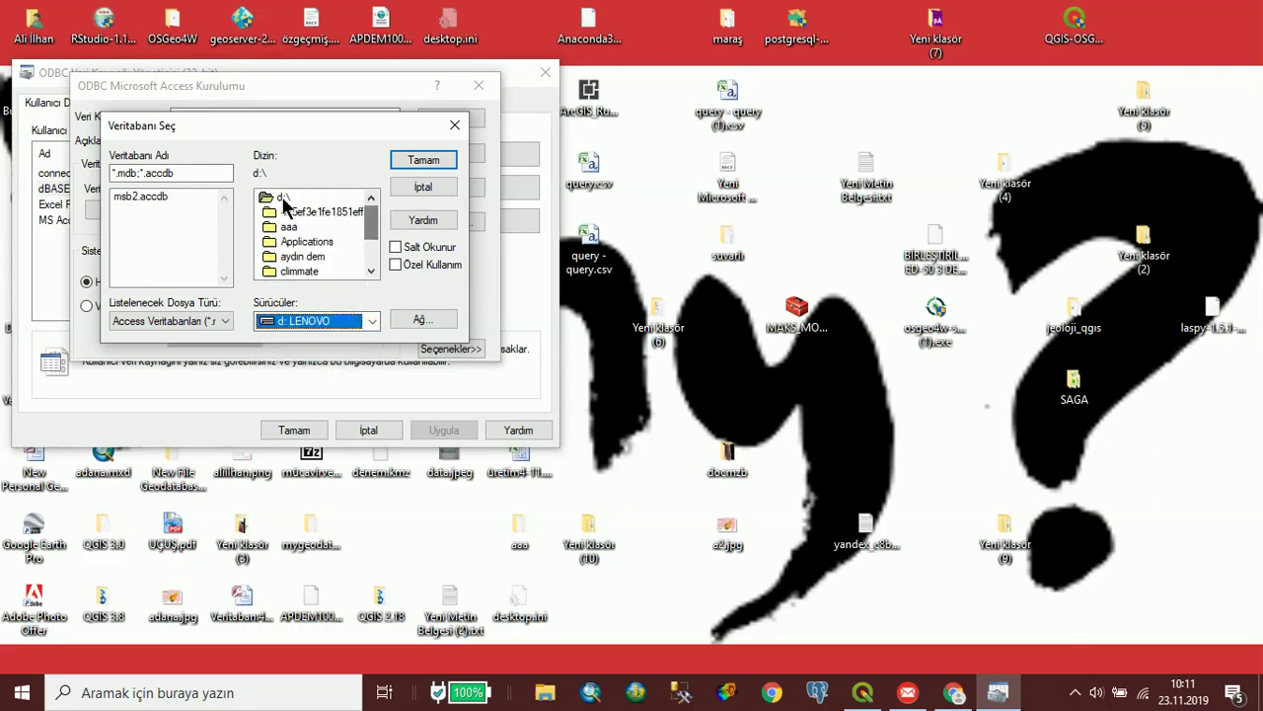
left_click(282, 198)
scroll(371, 229, "down", 2)
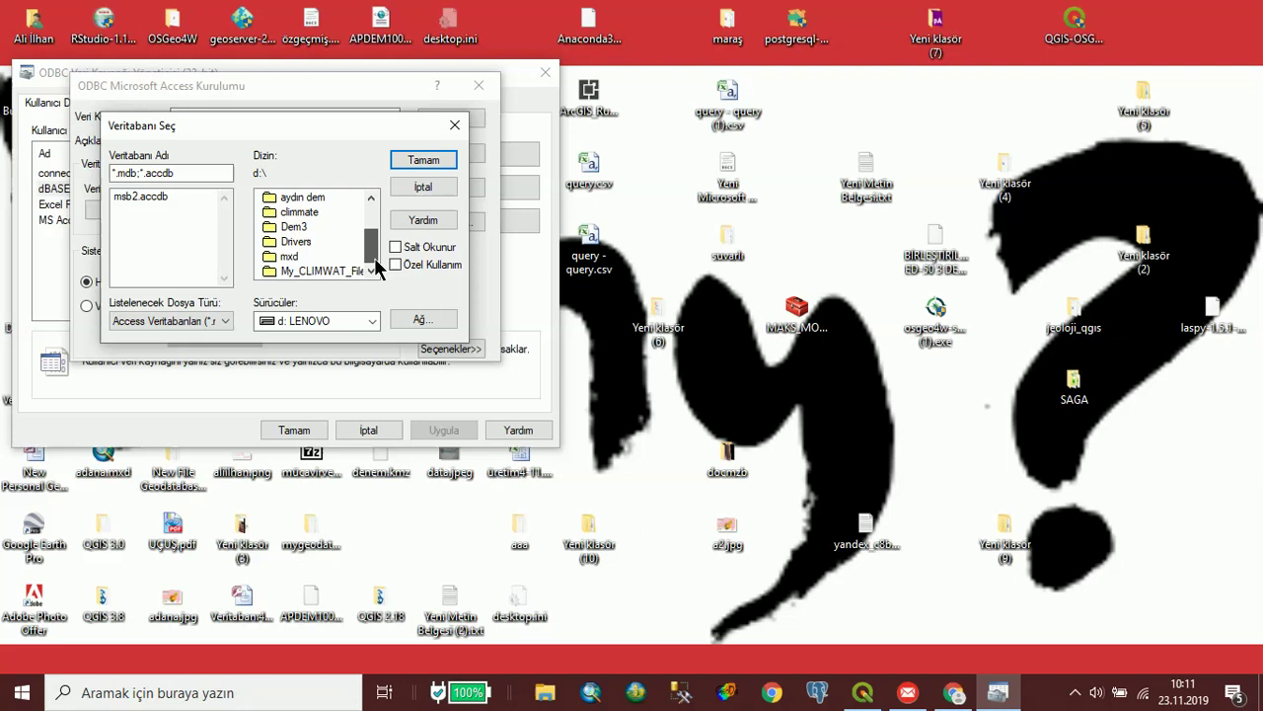
scroll(139, 209, "up", 2)
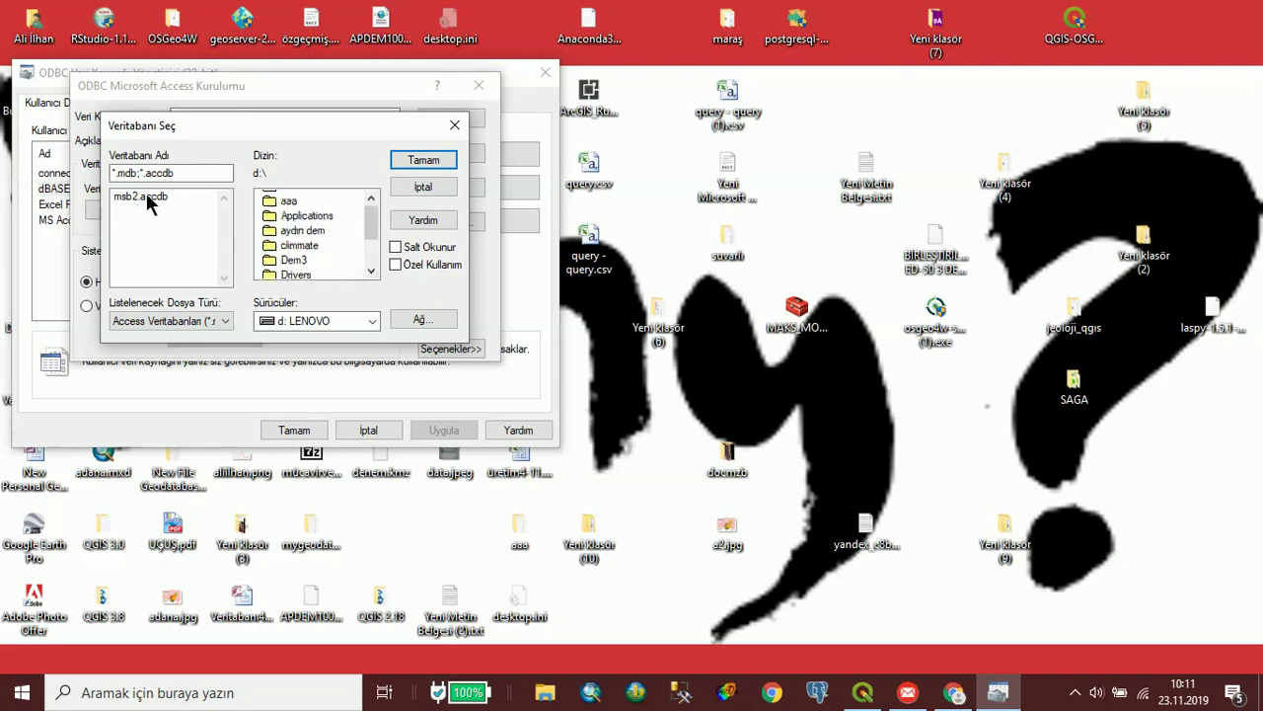
left_click(146, 199)
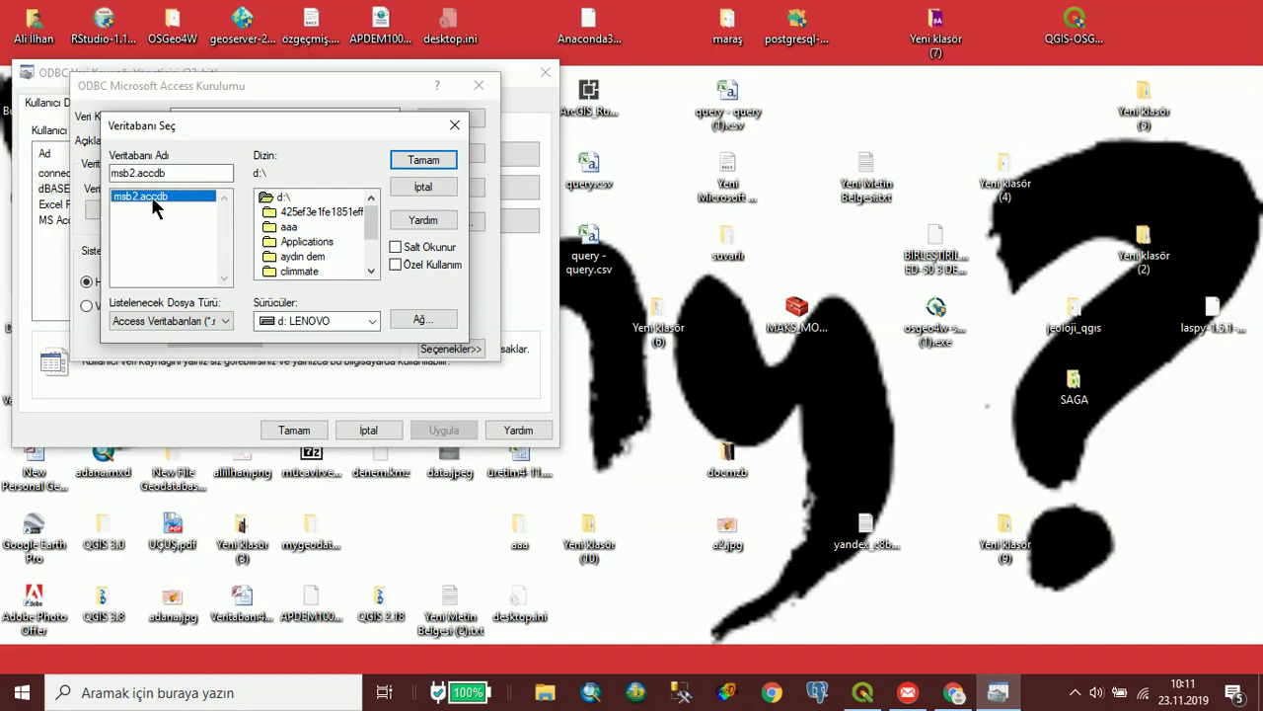
left_click(428, 163)
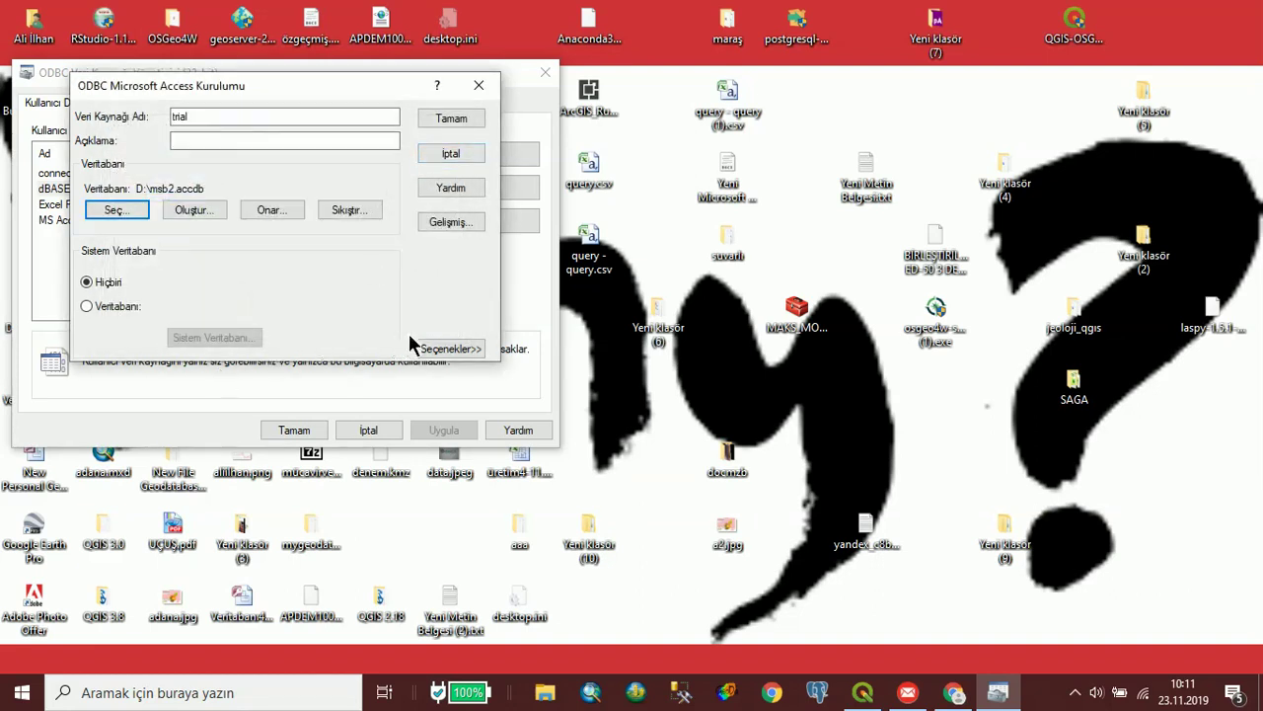
Step: Save the trial DSN, check it in the user list, and close the administrator
left_click(451, 123)
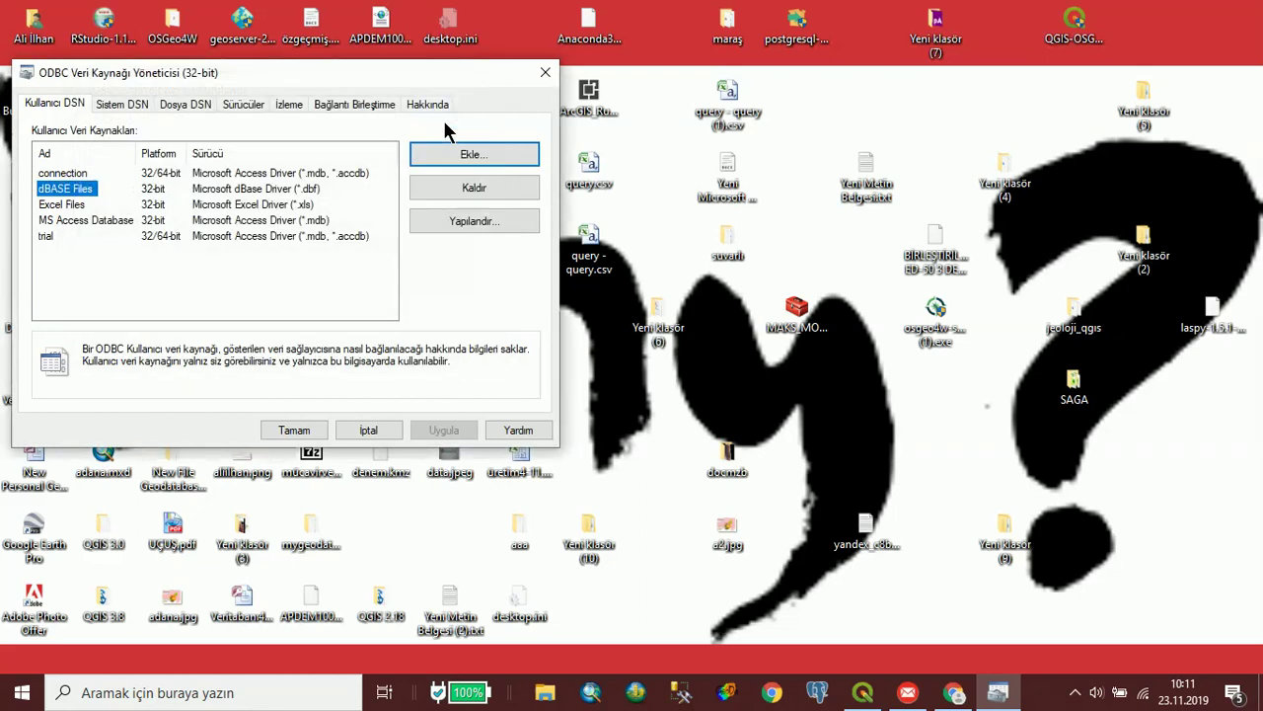
left_click(46, 236)
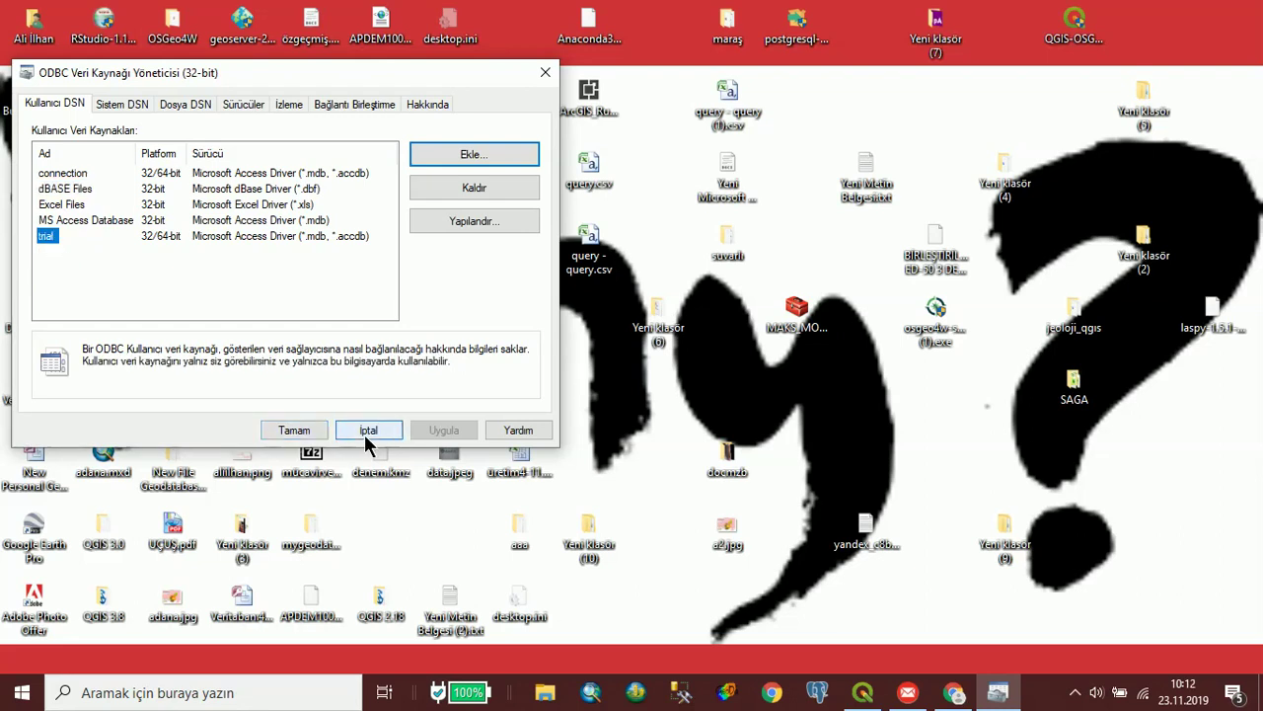
left_click(862, 686)
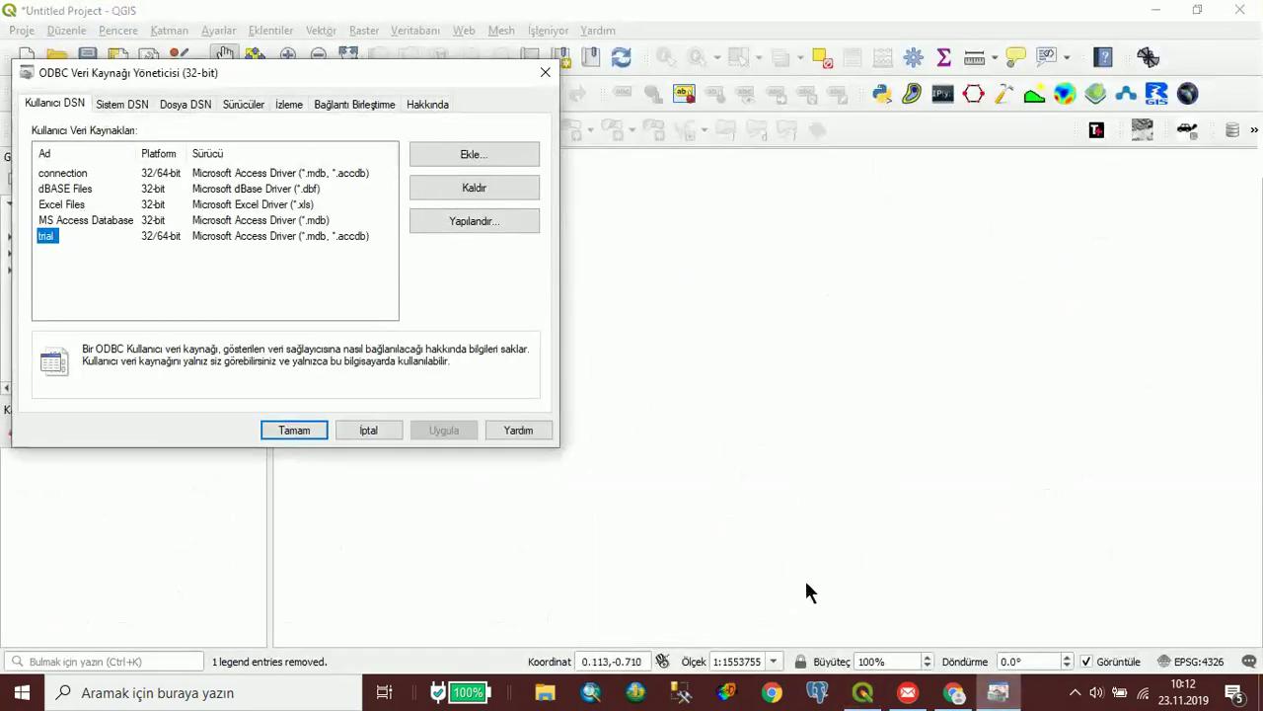
left_click(309, 436)
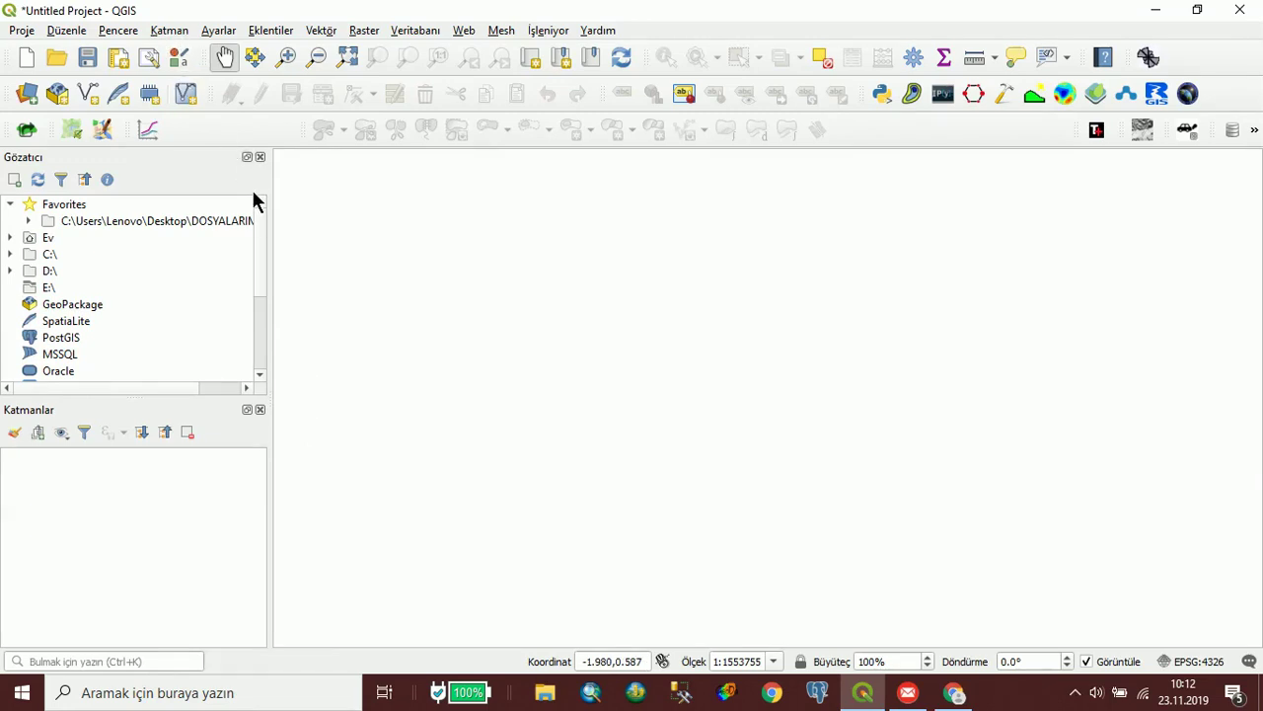
Step: Open Add Vector Layer with Database source and ESRI Personal GeoDatabase type
left_click(169, 31)
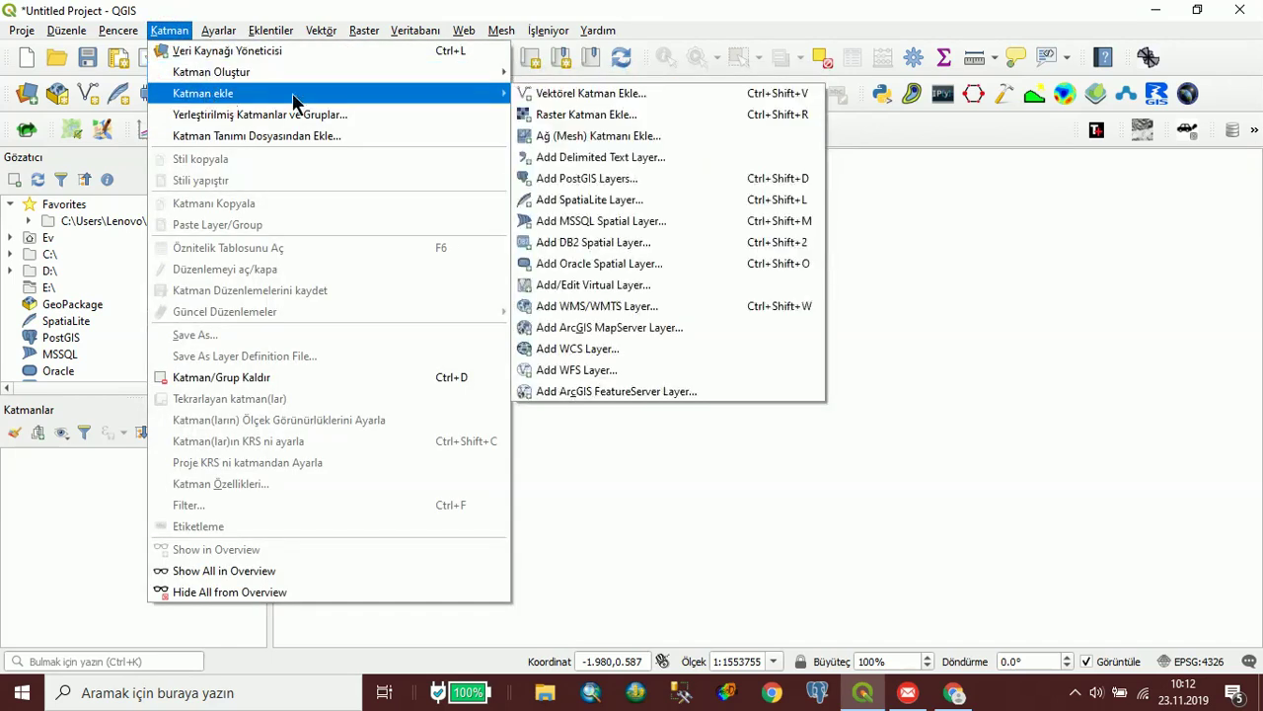
mouse_move(203, 93)
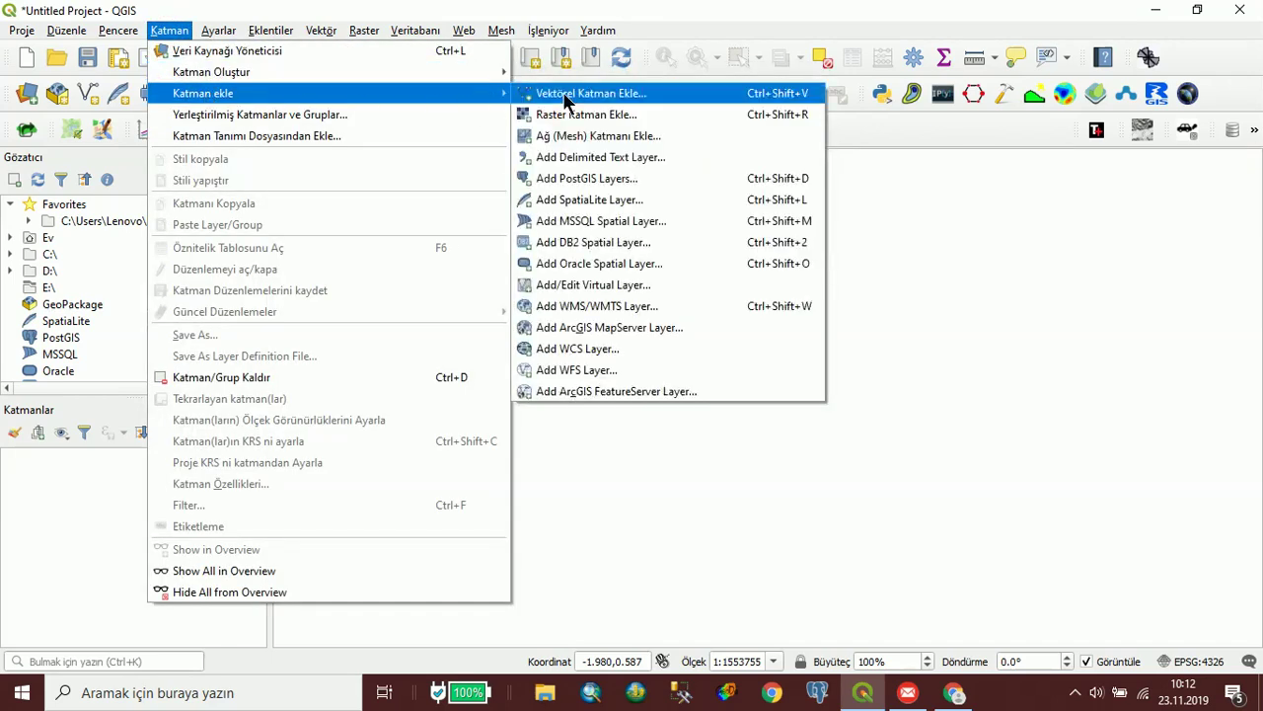
left_click(568, 95)
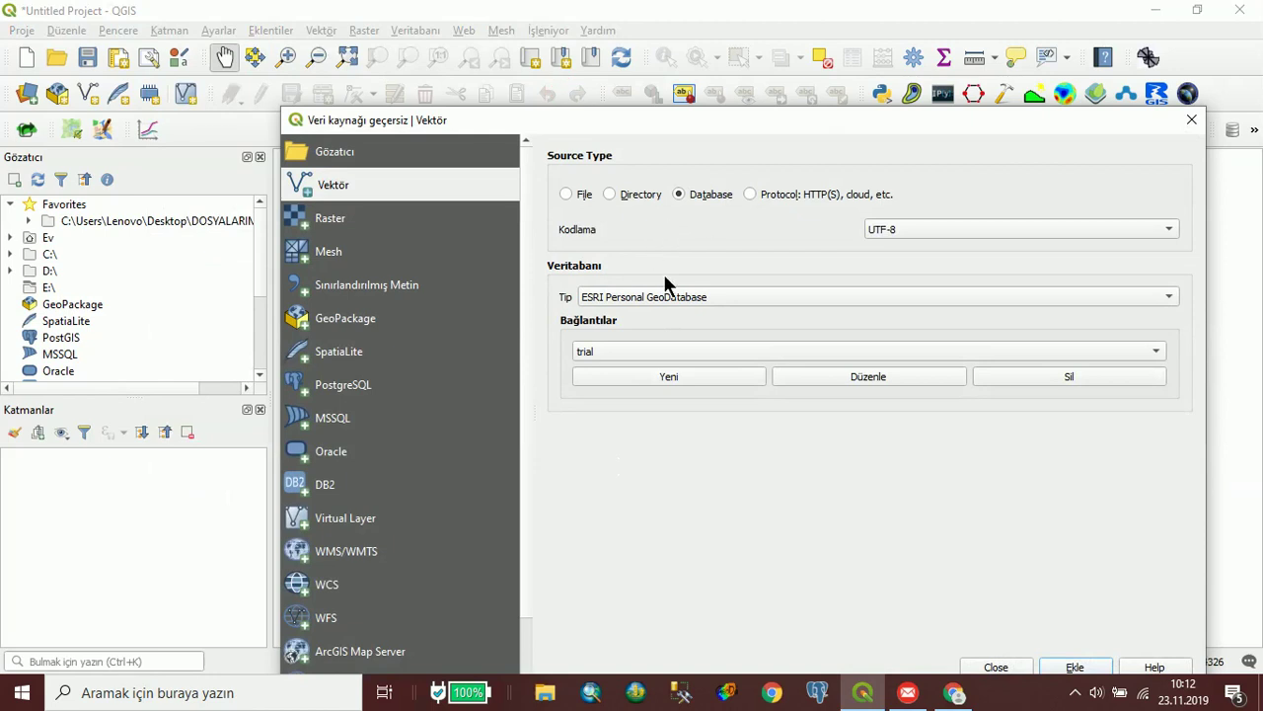
left_click(702, 197)
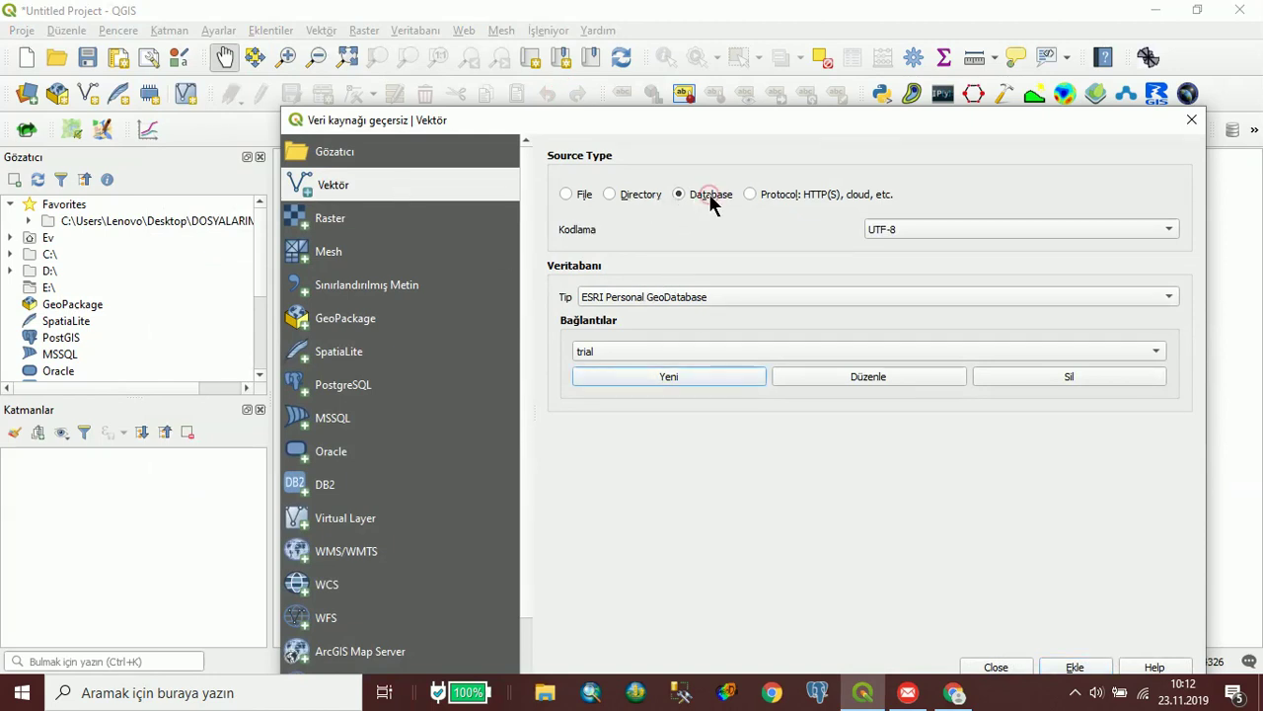
left_click(702, 298)
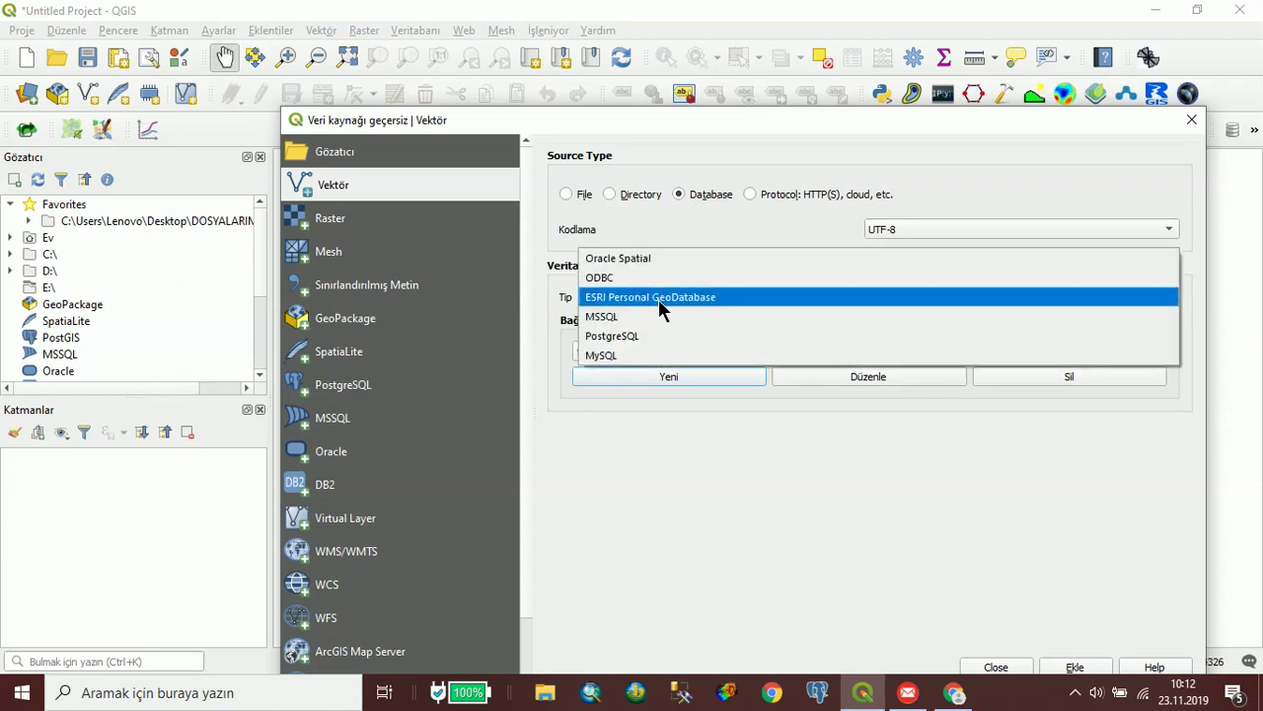
left_click(706, 297)
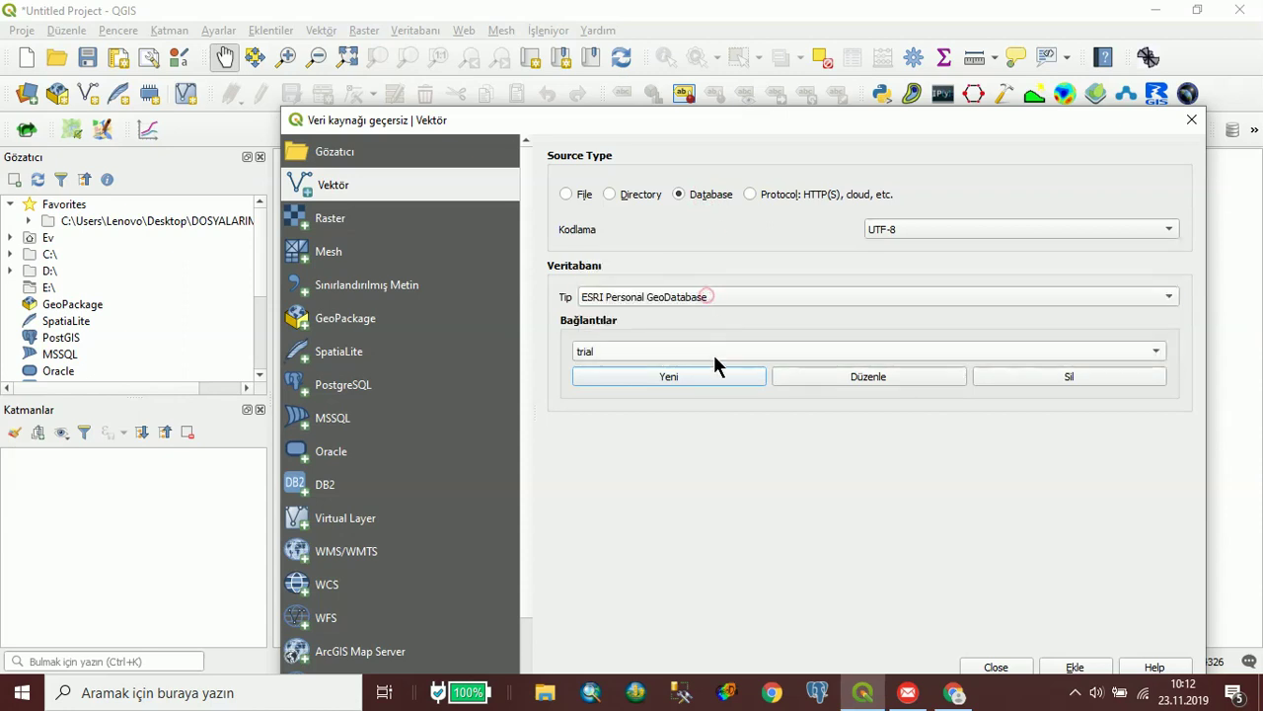
Step: Define a new ESRI Personal GeoDatabase connection trial with host localhost and database trial
left_click(659, 378)
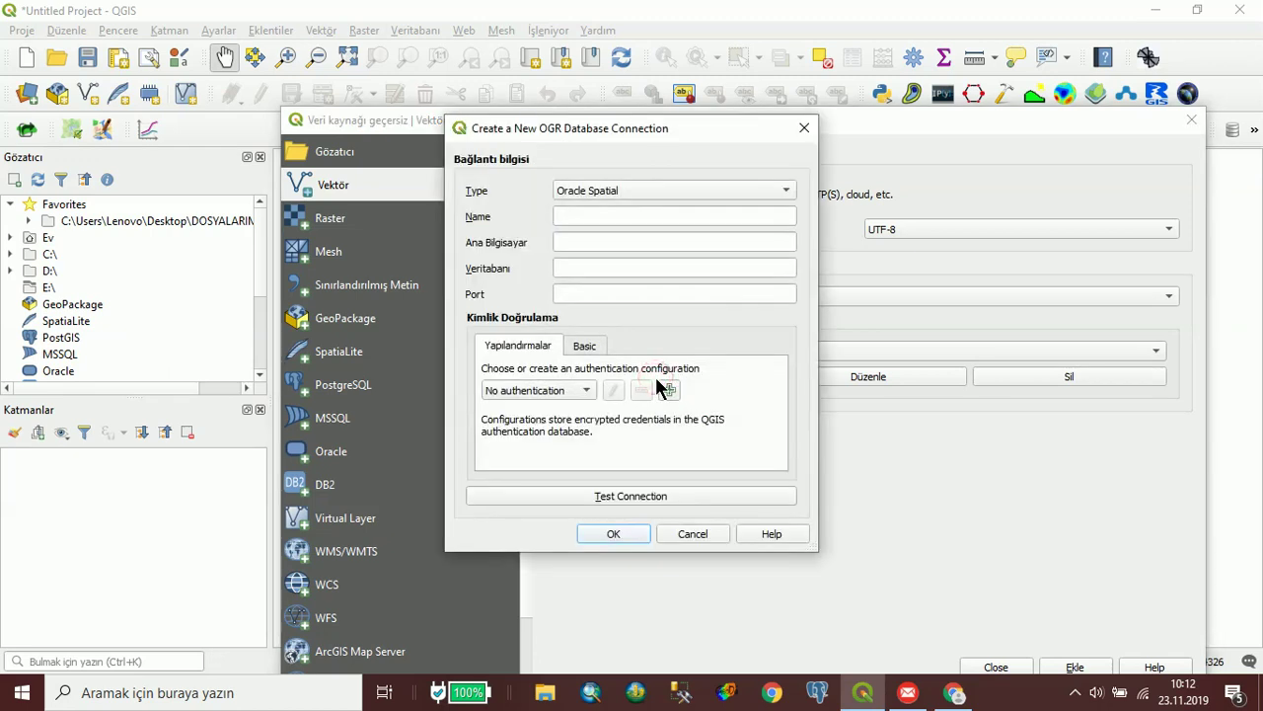
left_click(598, 189)
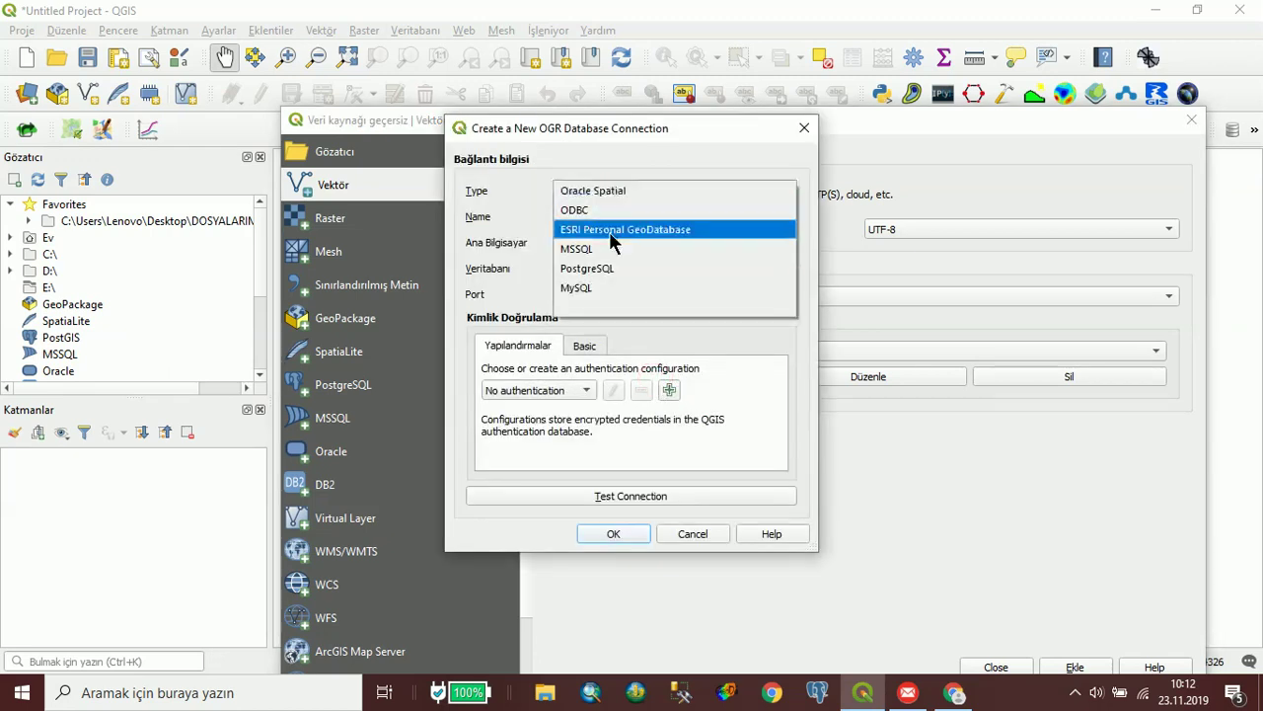
left_click(609, 229)
type("trial")
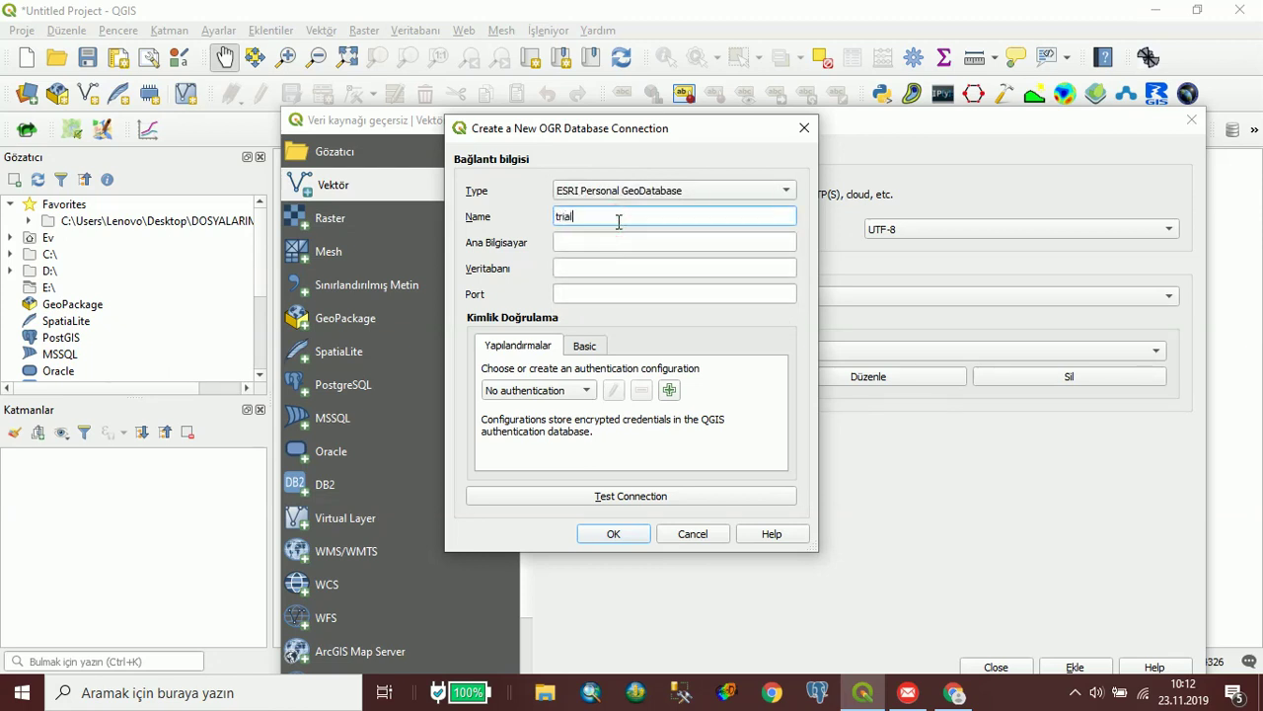
left_click(616, 245)
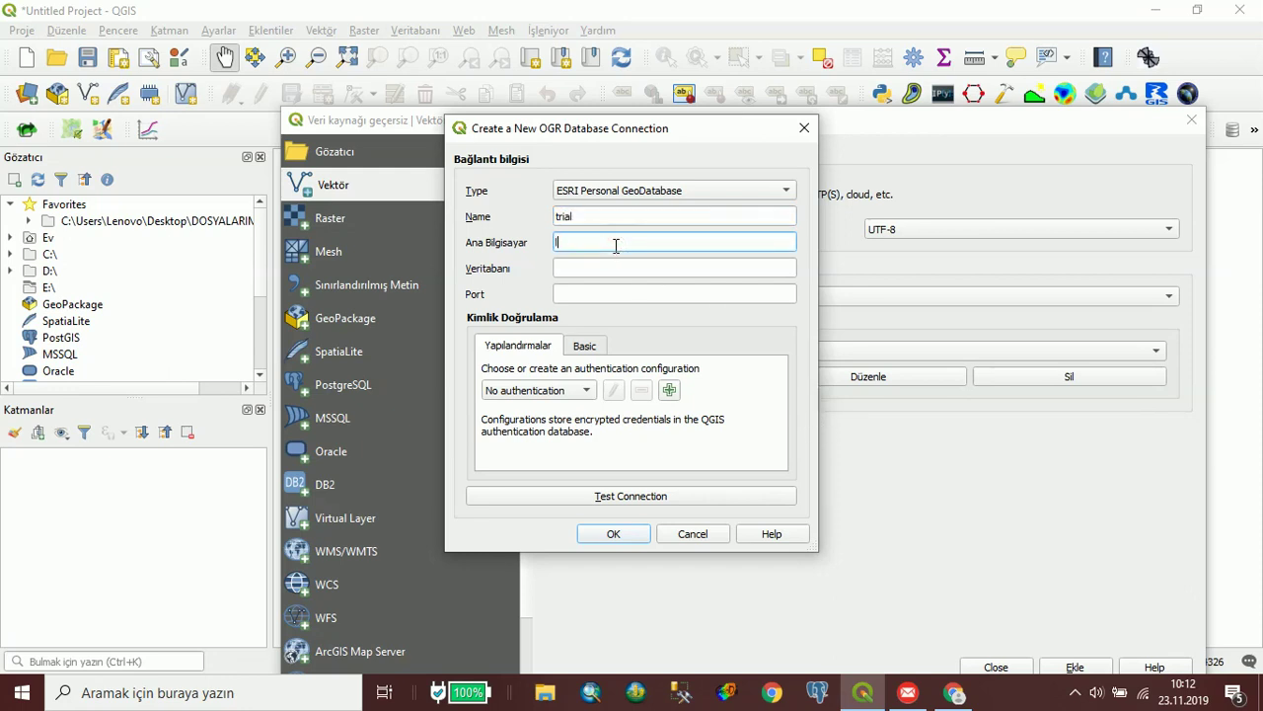
type("localhost")
key("Tab")
type("trial")
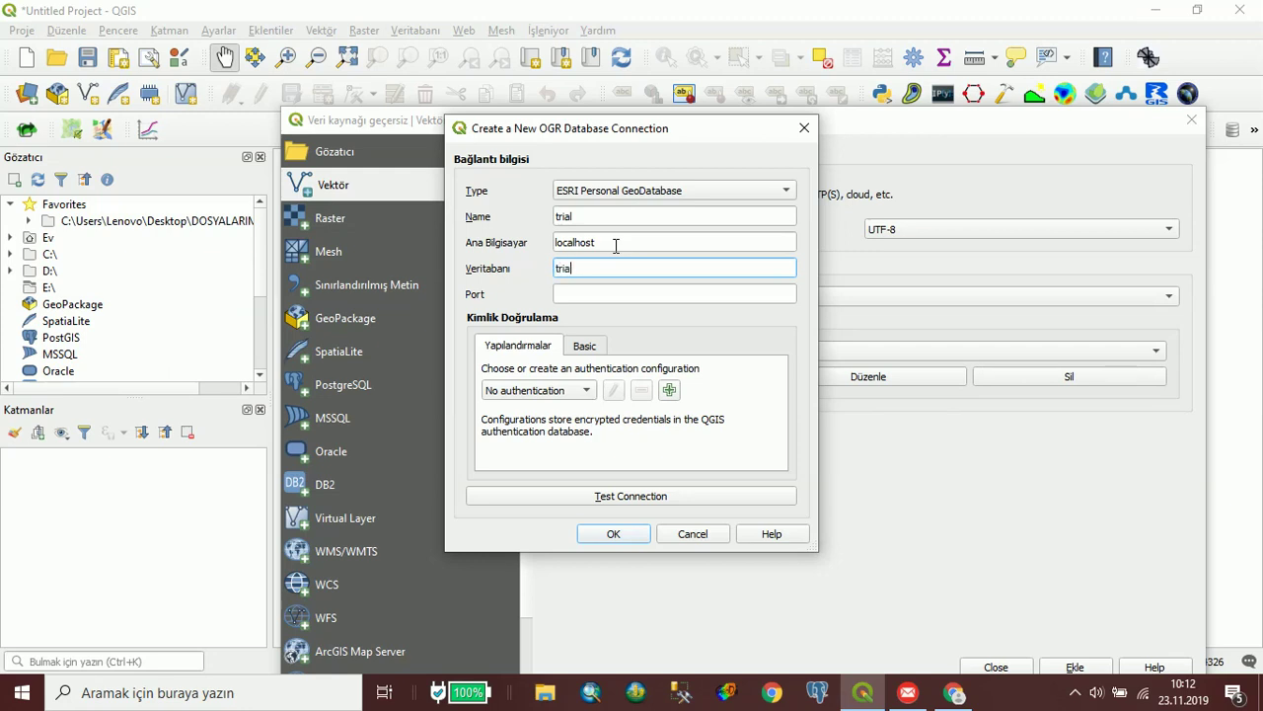
Step: Test the trial connection successfully and save it over the existing entry
left_click(585, 497)
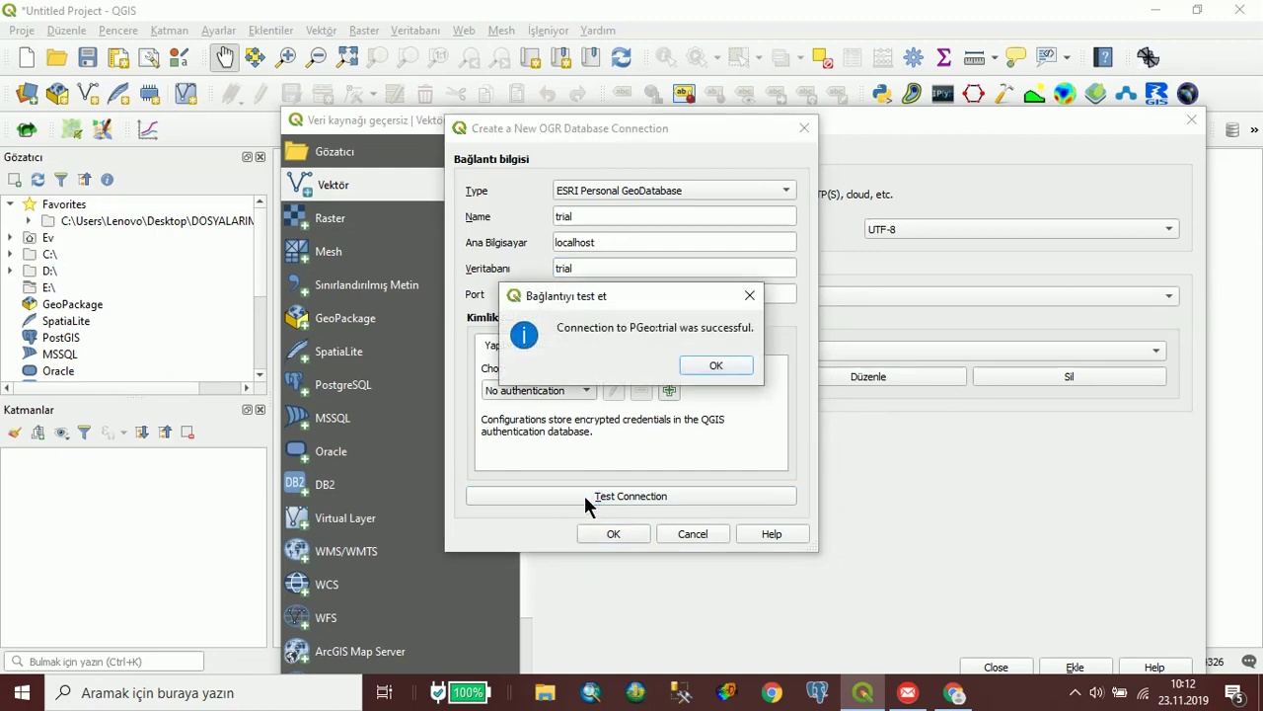
left_click(717, 365)
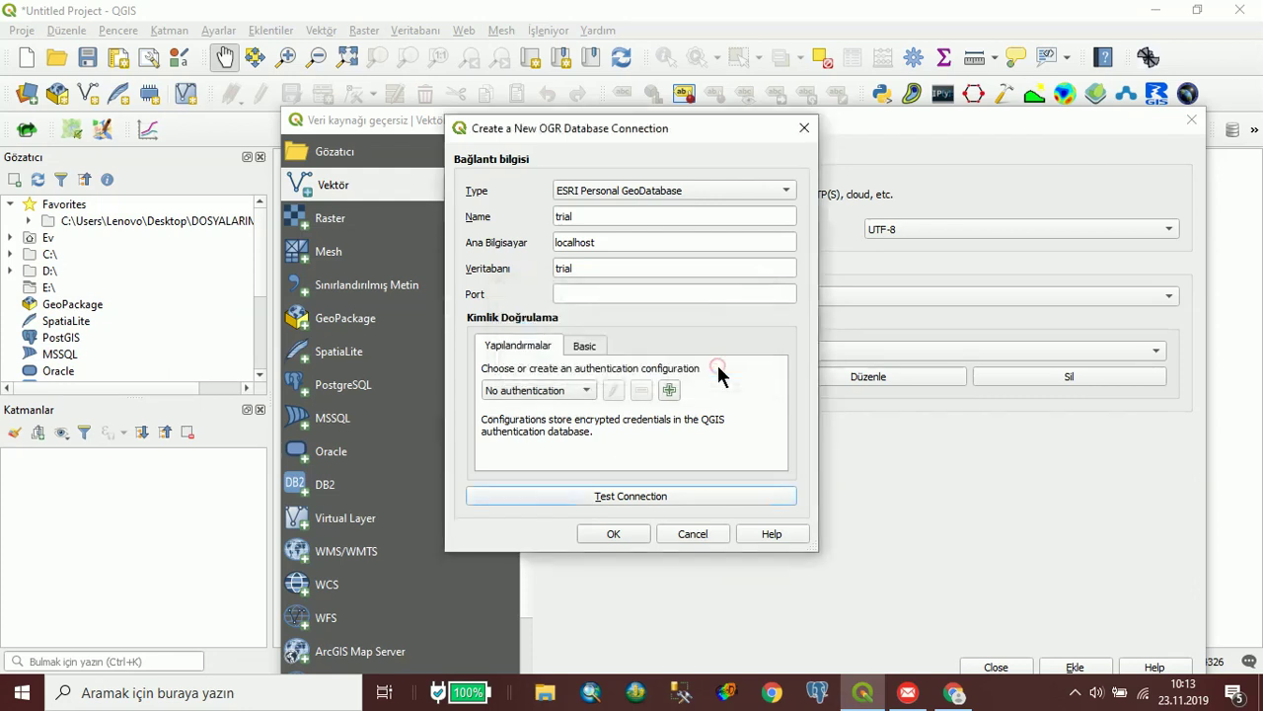
left_click(614, 532)
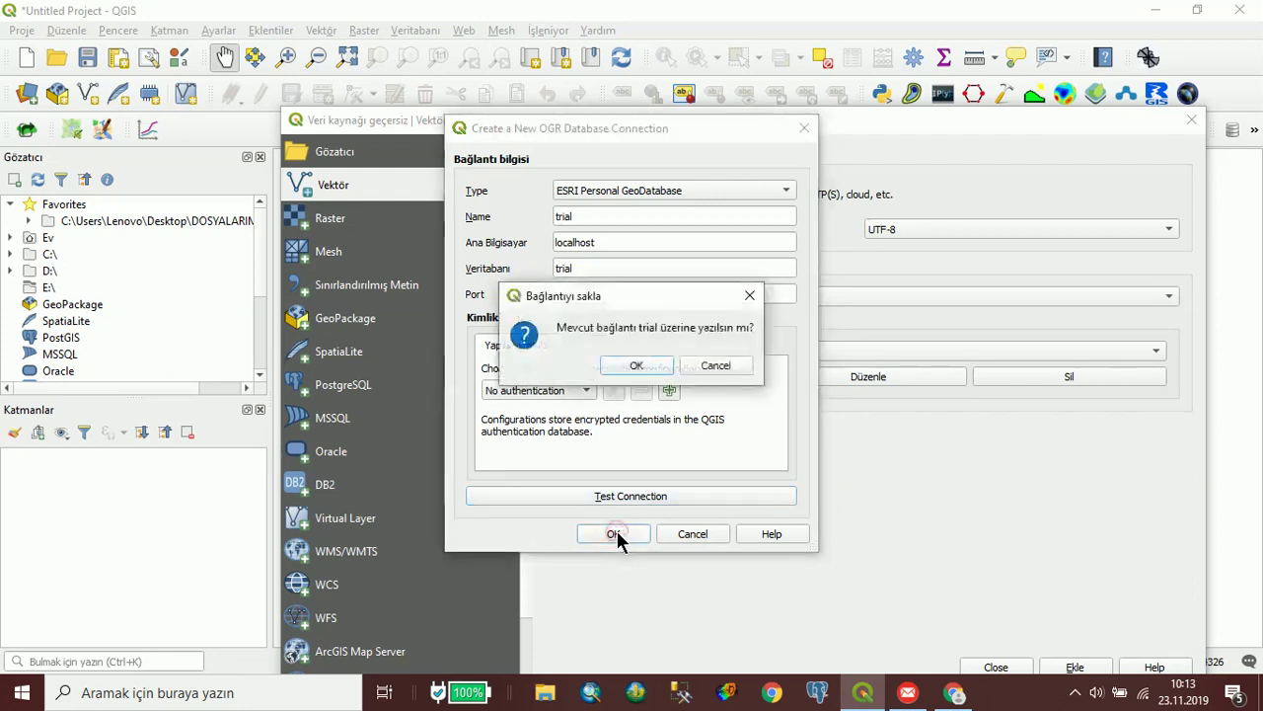
left_click(636, 366)
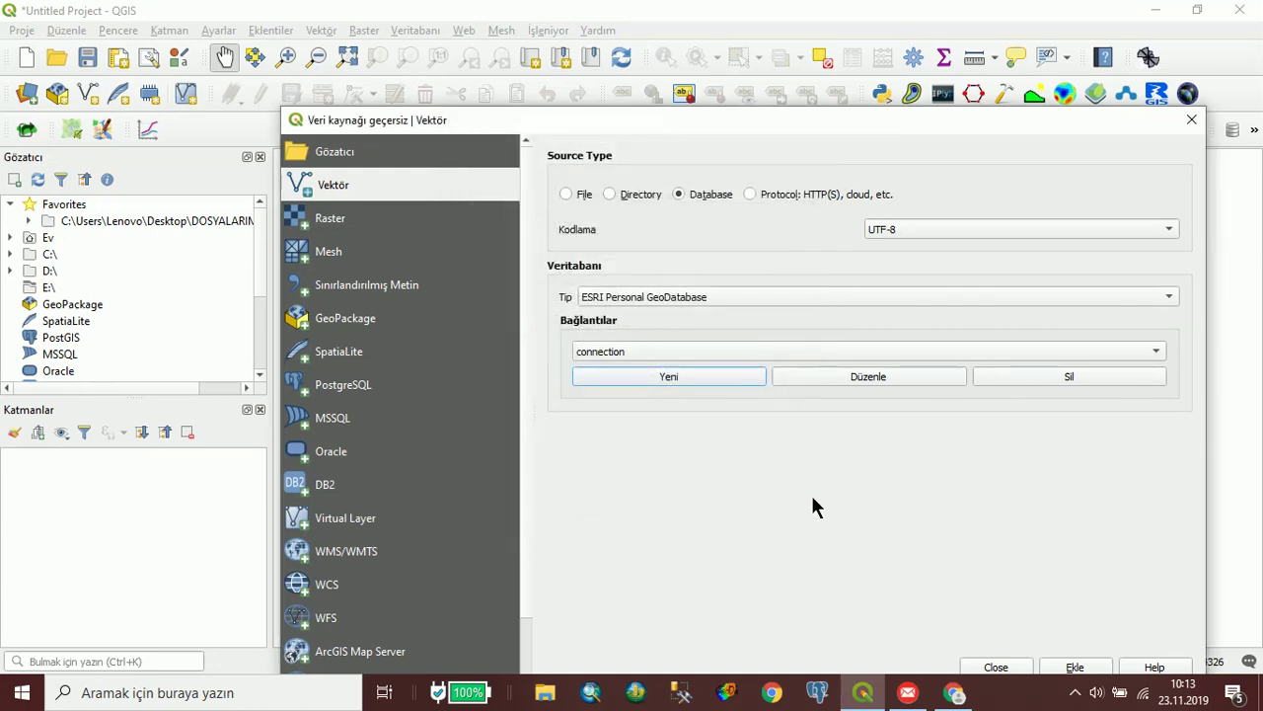
Step: Connect via trial with the database password and add the GDB_Items and Mezar layers
left_click(671, 353)
left_click(607, 391)
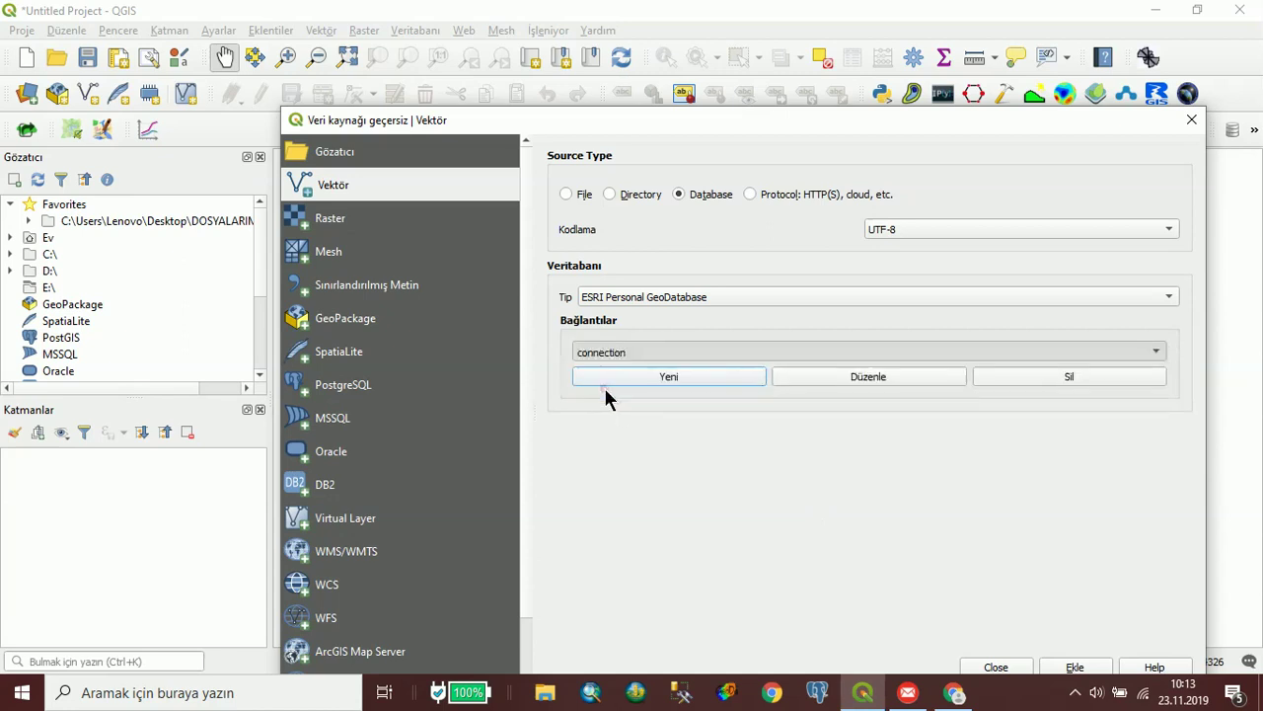
left_click(1077, 669)
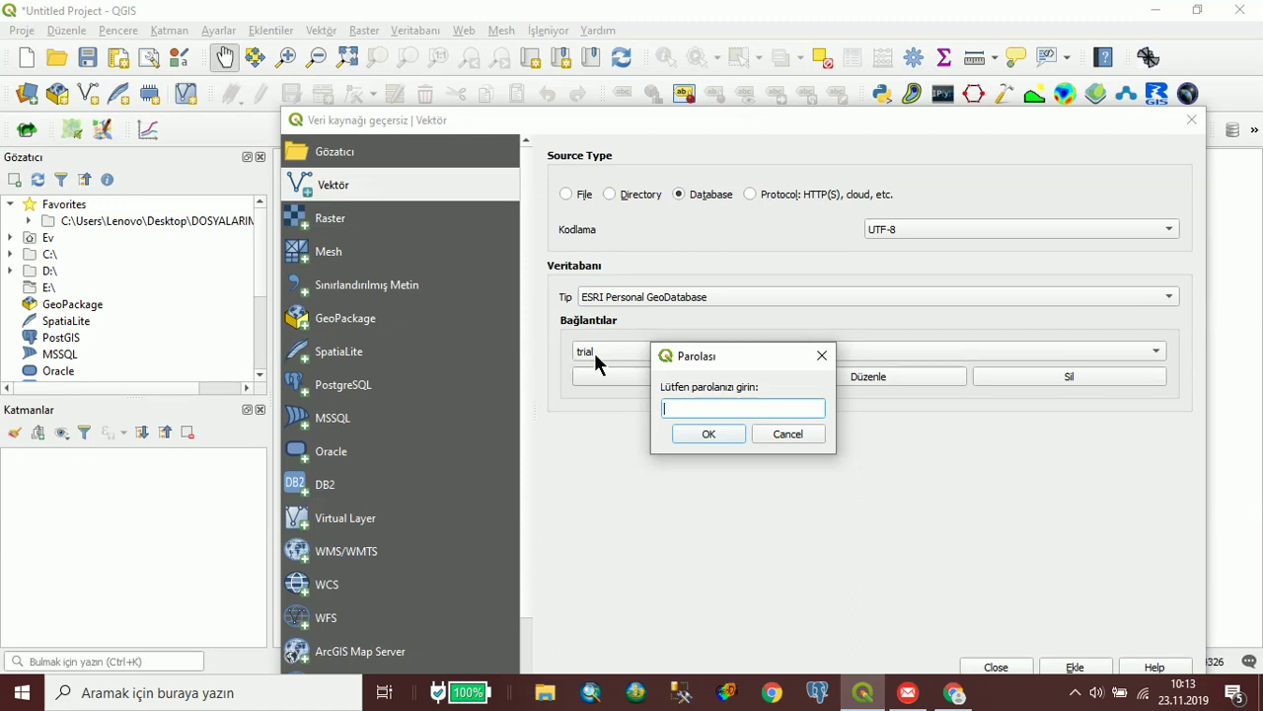
key("BackSpace")
key("BackSpace")
left_click(697, 434)
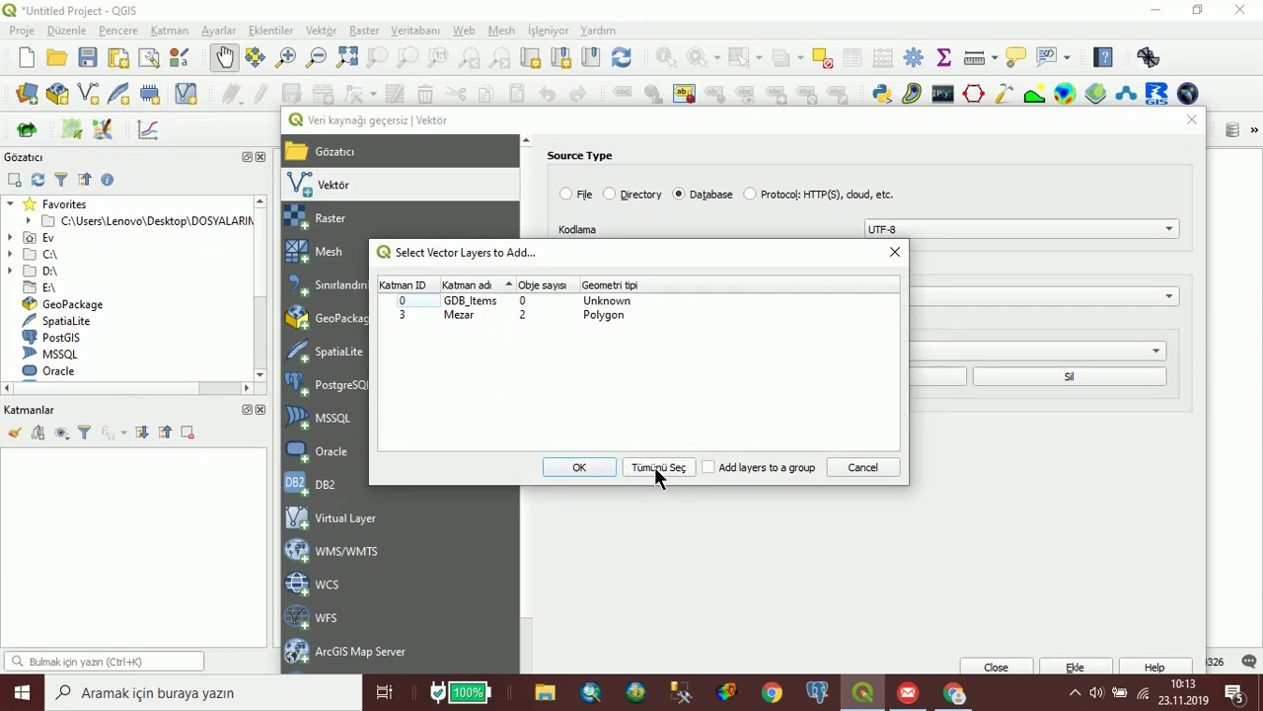
left_click(655, 467)
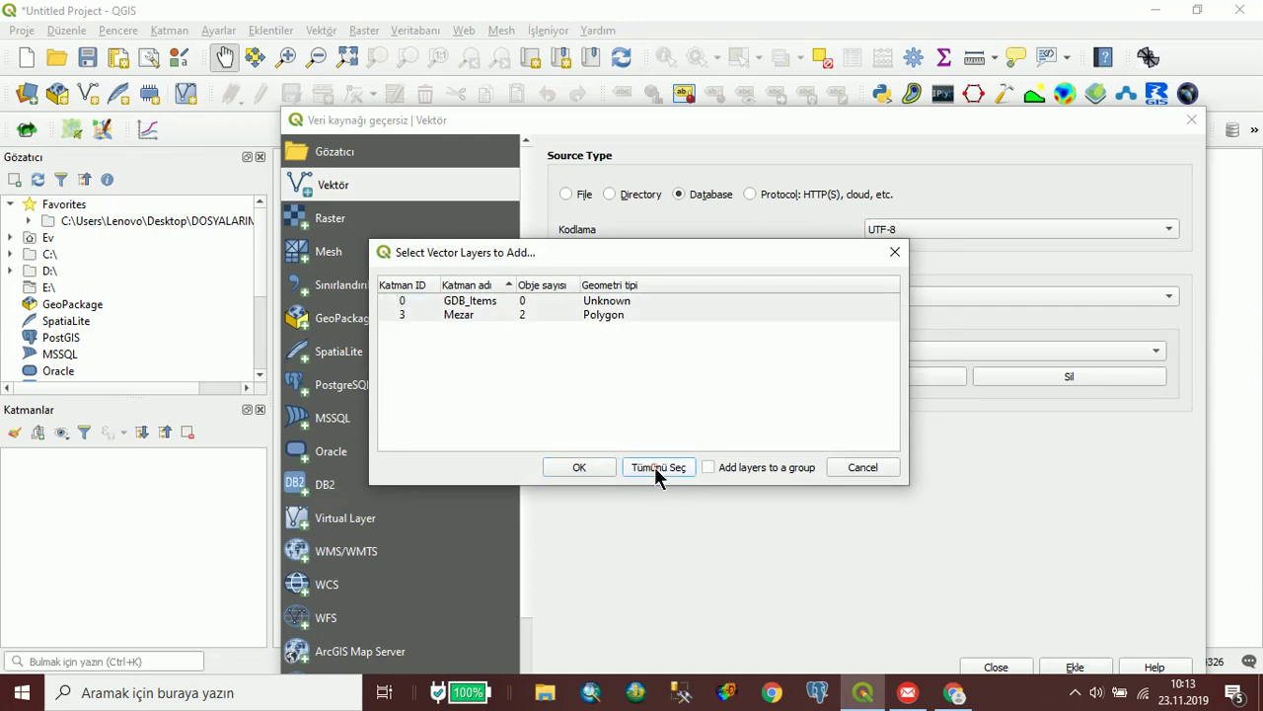
left_click(570, 468)
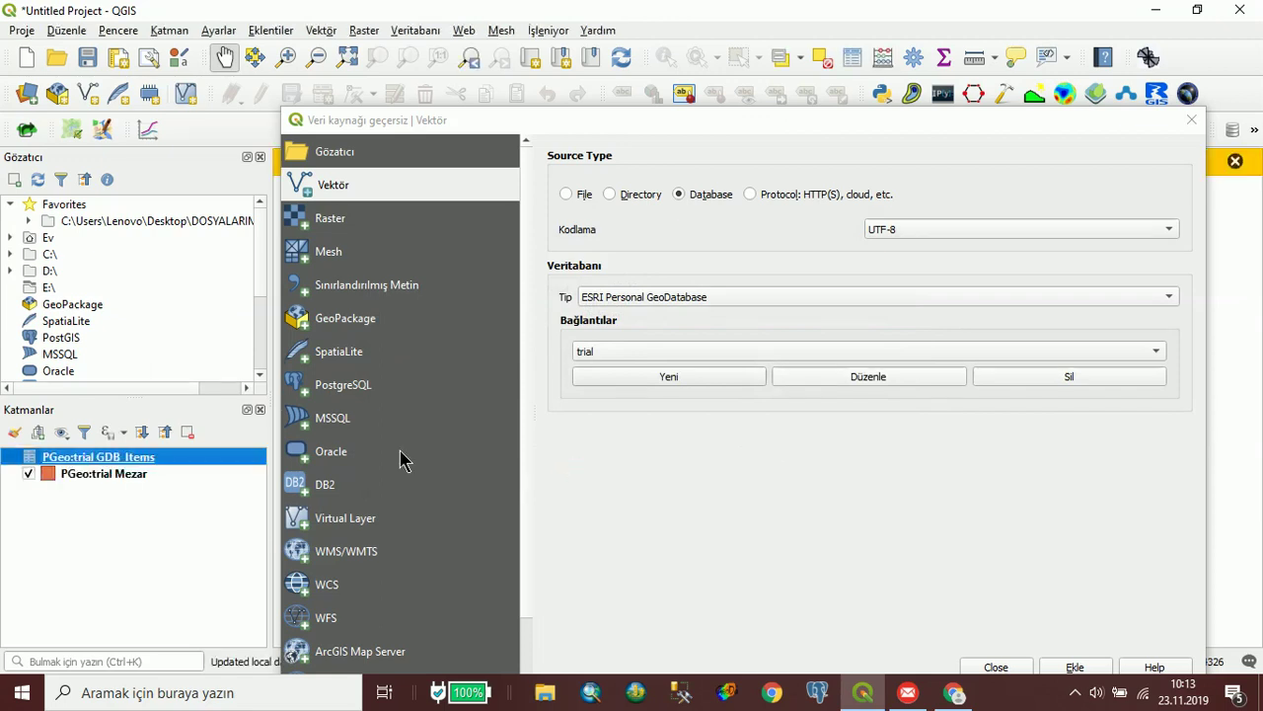
left_click(75, 471)
left_click(73, 460)
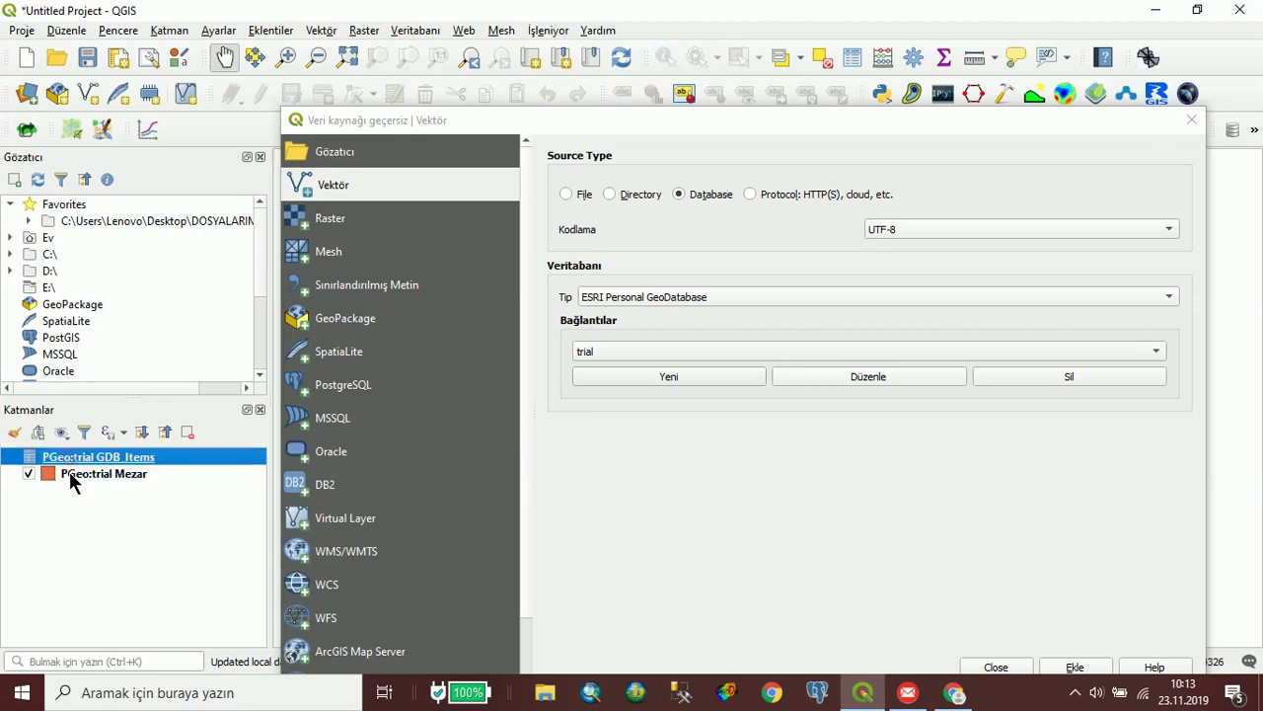
left_click(74, 460)
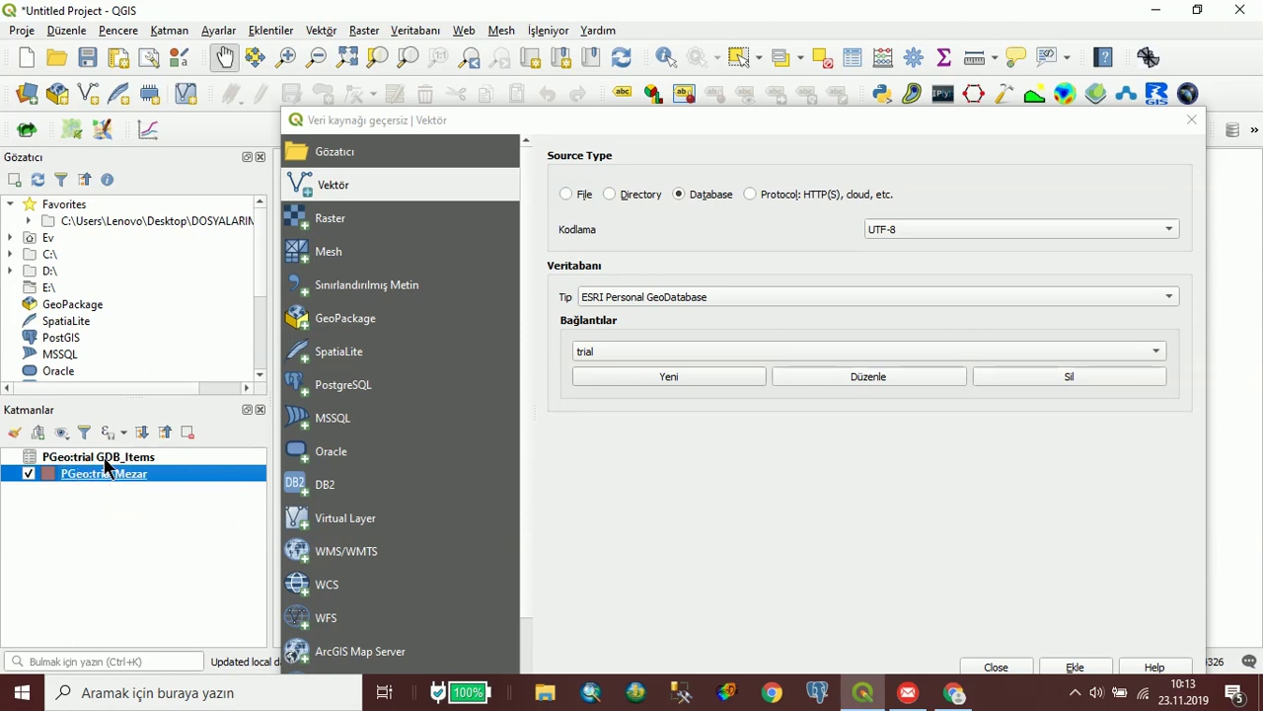
left_click(84, 457)
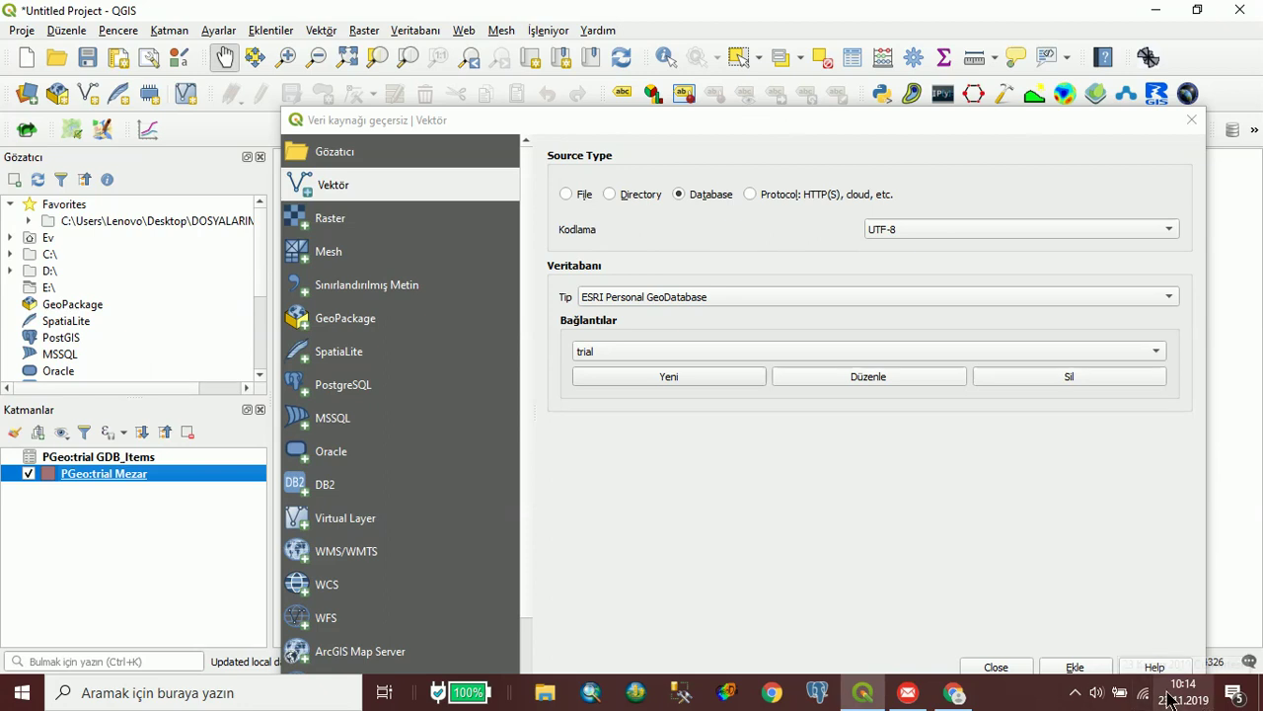
left_click(1075, 694)
mouse_move(1130, 618)
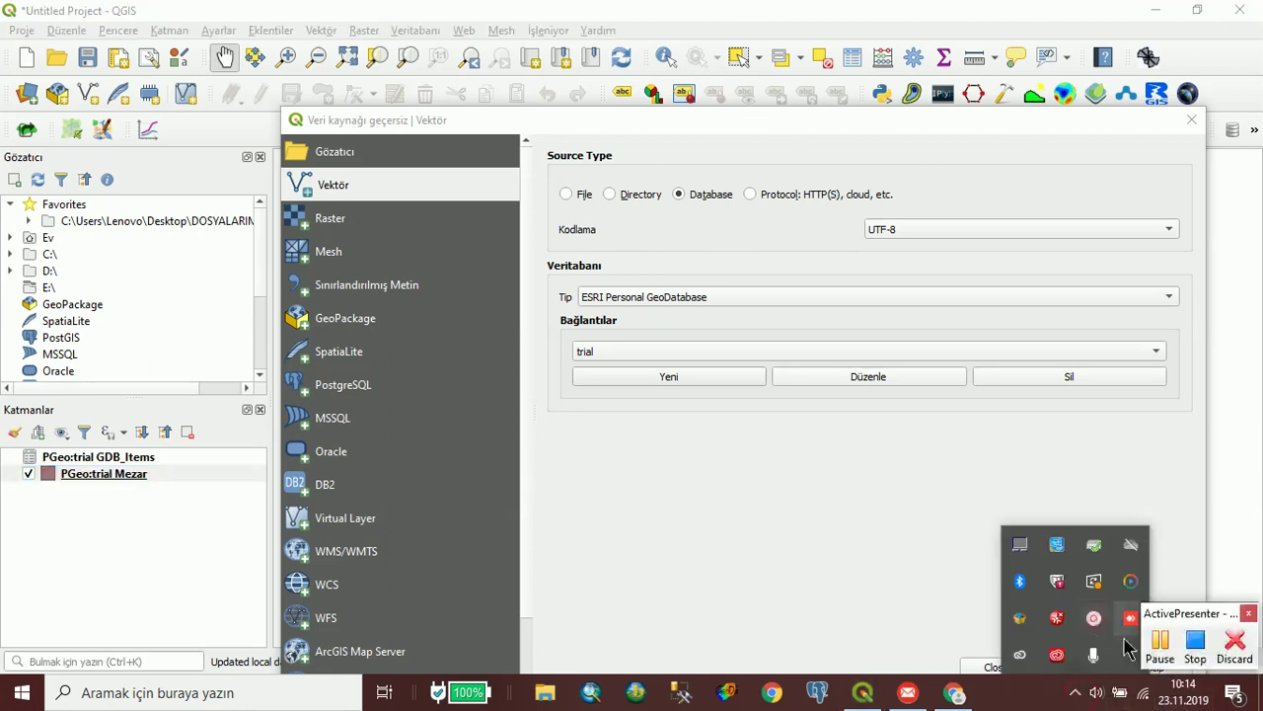